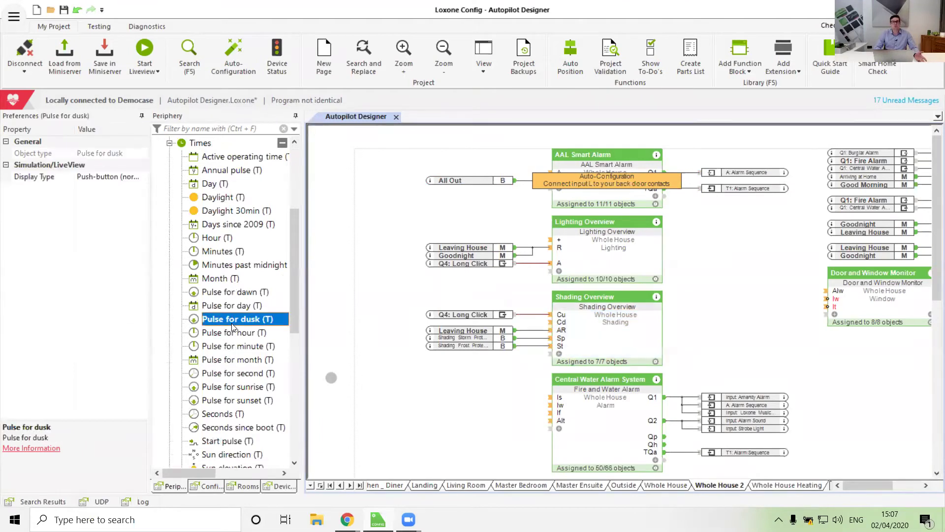
# Wire Pulse for dusk into the Shading Overview block's Cd input on Whole House 2
pyautogui.moveTo(232, 327)
pyautogui.mouseDown()
pyautogui.moveTo(331, 312)
pyautogui.moveTo(458, 321)
pyautogui.mouseUp()
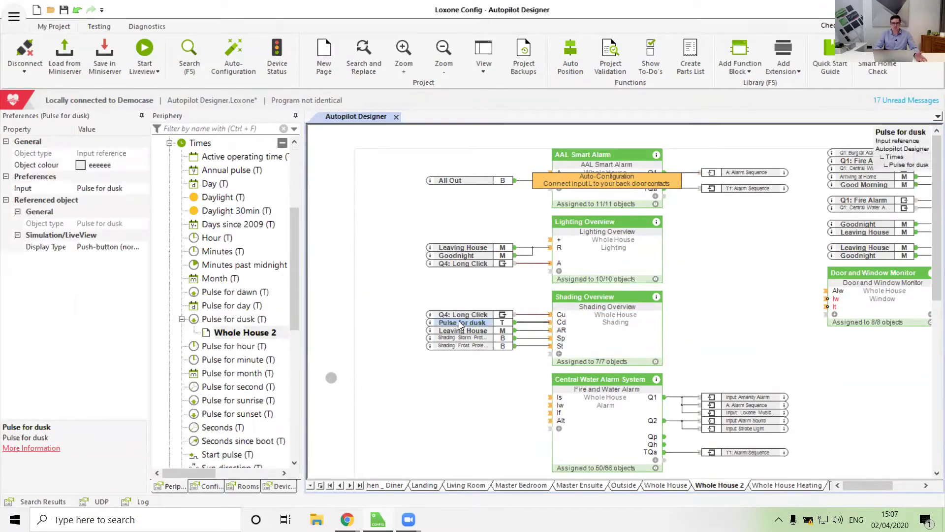
pyautogui.click(453, 294)
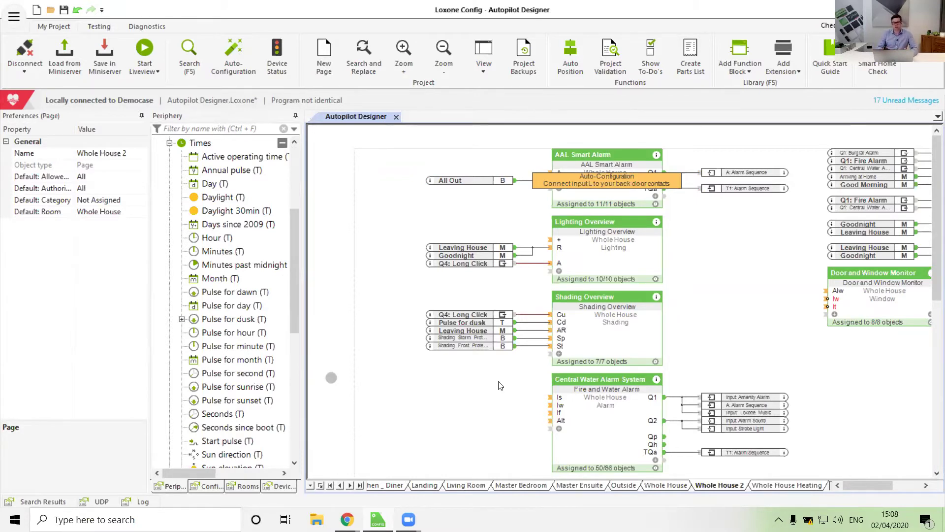
# Delete the Pulse for dusk input from the Shading Overview block
pyautogui.click(463, 330)
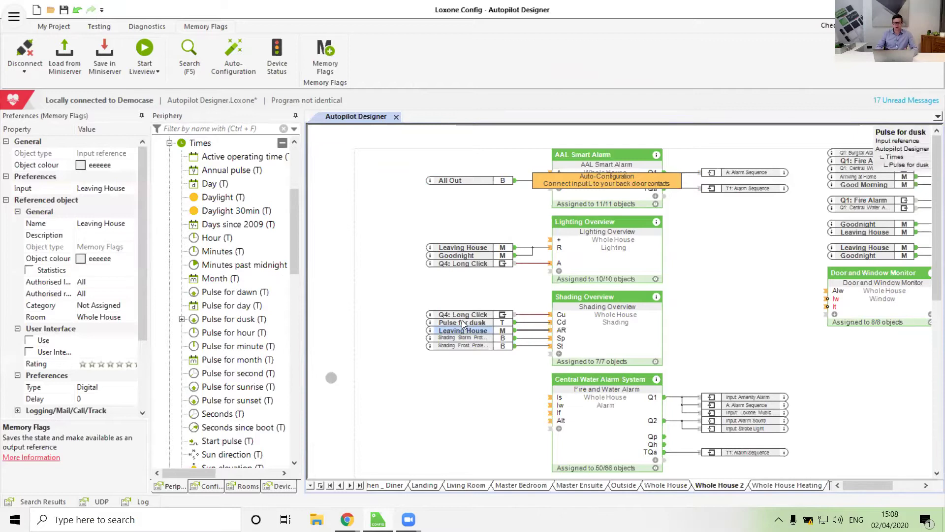
pyautogui.click(462, 322)
pyautogui.press('Delete')
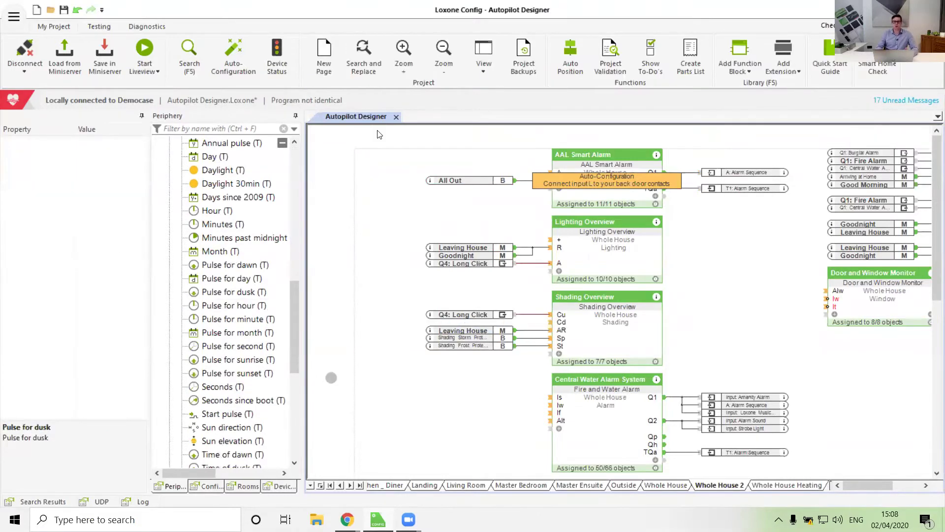
pyautogui.scroll(-1, 789, 35)
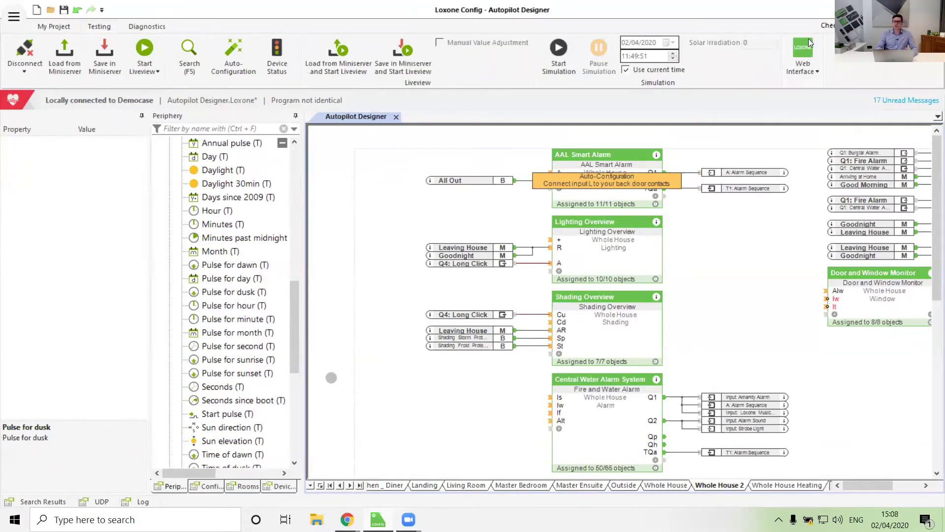
# Open the Miniserver Web Interface and log in with the username and password
pyautogui.click(809, 38)
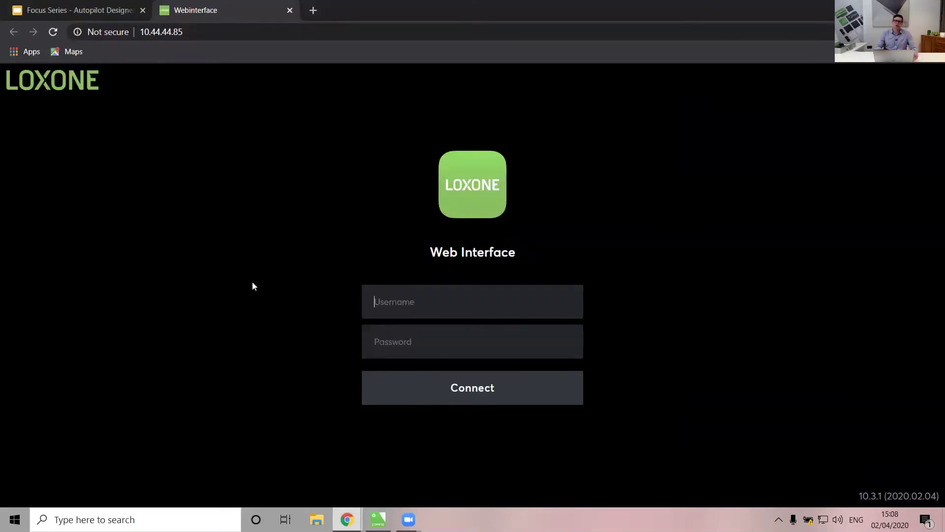
pyautogui.write('admin')
pyautogui.press('Tab')
pyautogui.write('admin')
pyautogui.press('Return')
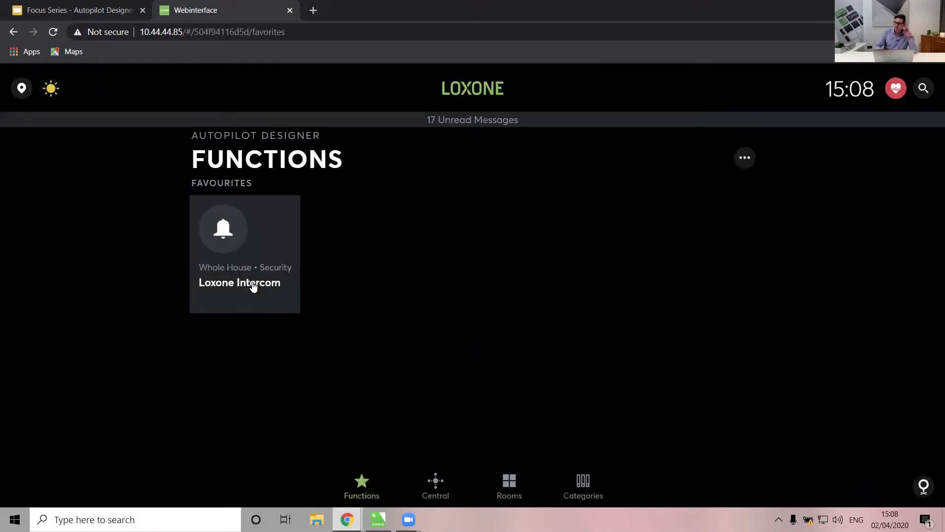
# Find and open the Autopilot Designer through the web interface search
pyautogui.click(925, 93)
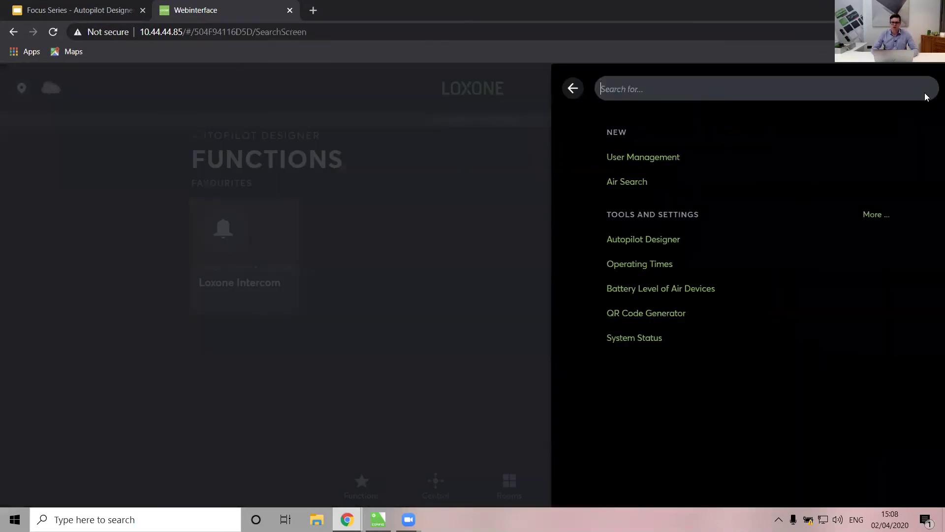
pyautogui.click(648, 238)
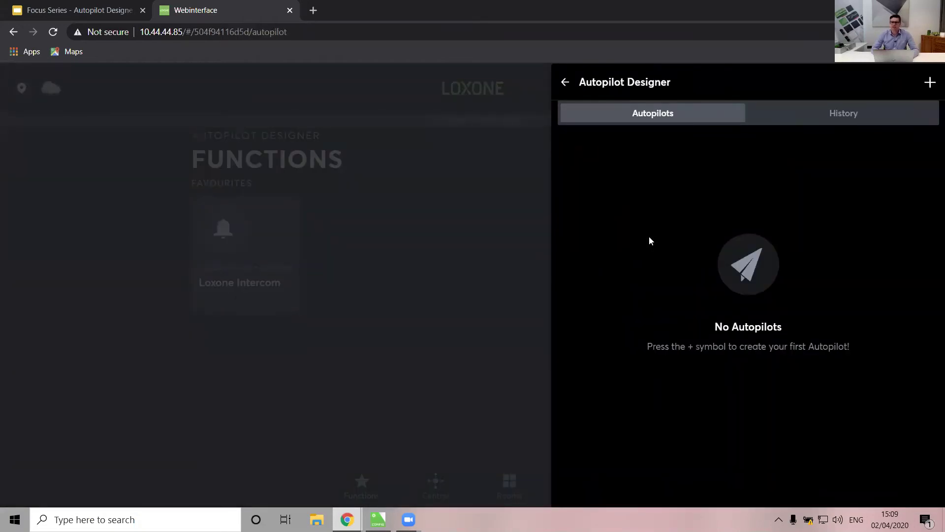
pyautogui.click(930, 82)
# Set Dusk as the triggering event of the new autopilot
pyautogui.click(399, 213)
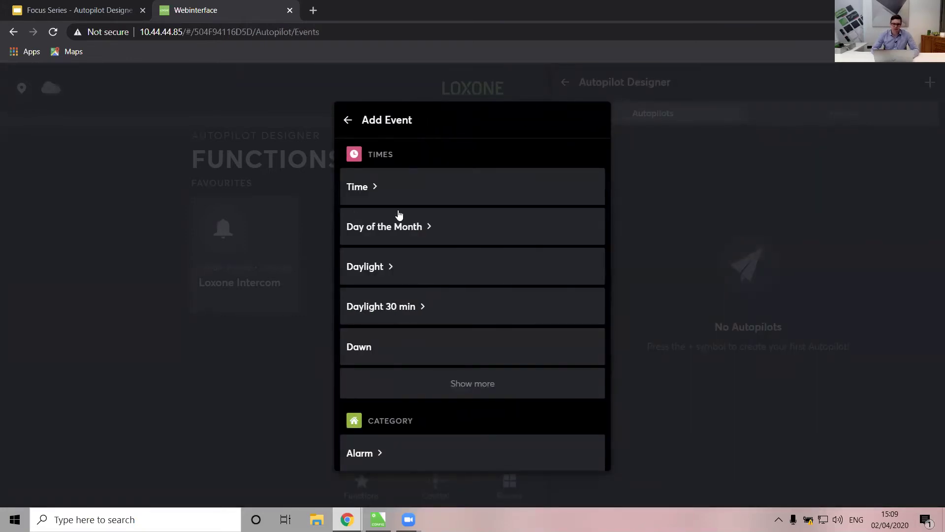
pyautogui.click(476, 384)
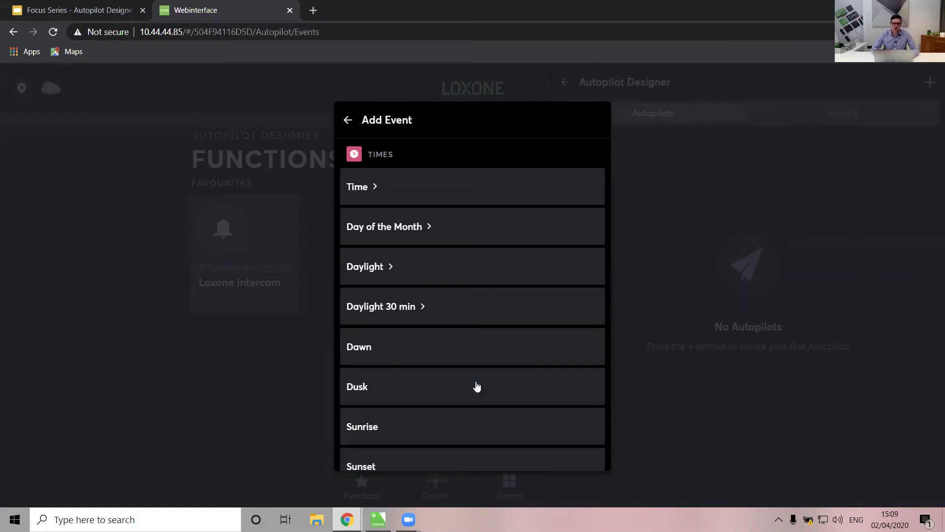
pyautogui.scroll(-1, 476, 386)
pyautogui.click(363, 345)
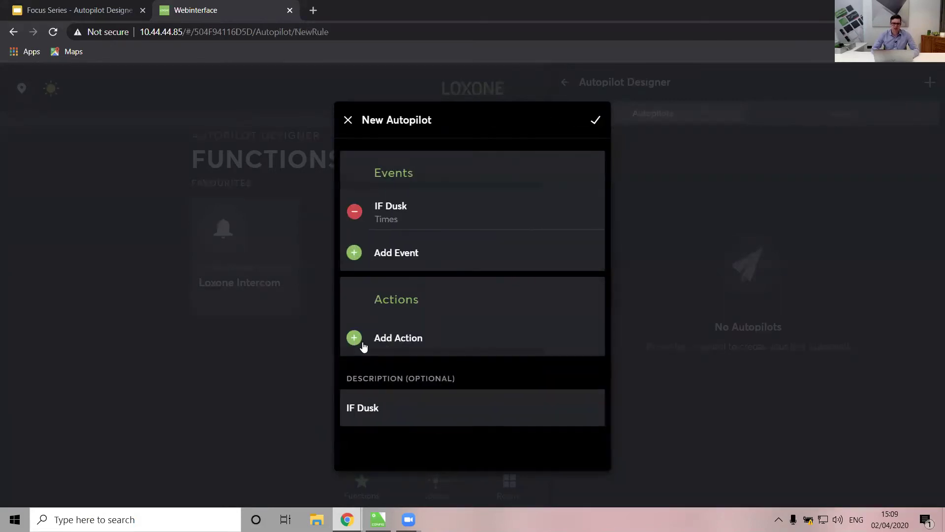
# Add a Fully Close action for the whole-house Shading Overview and save the IF Dusk autopilot
pyautogui.click(417, 337)
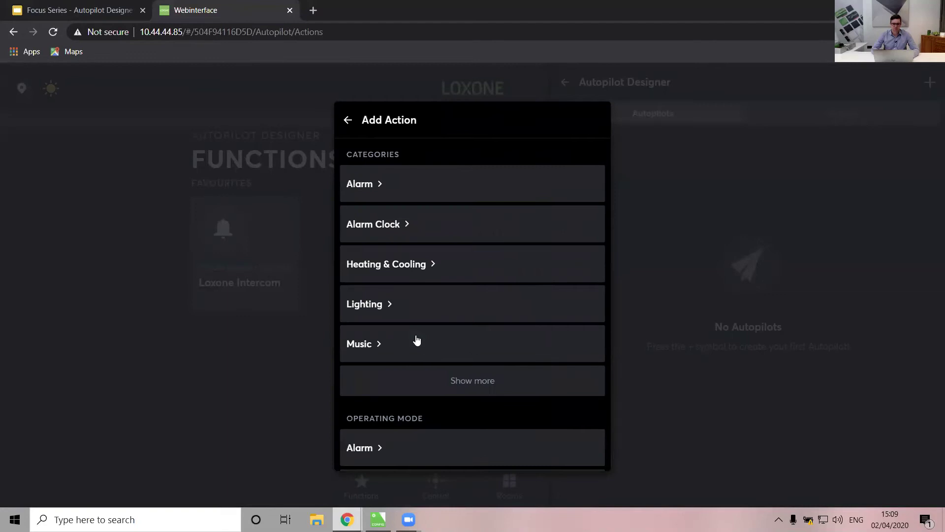
pyautogui.scroll(-3, 416, 339)
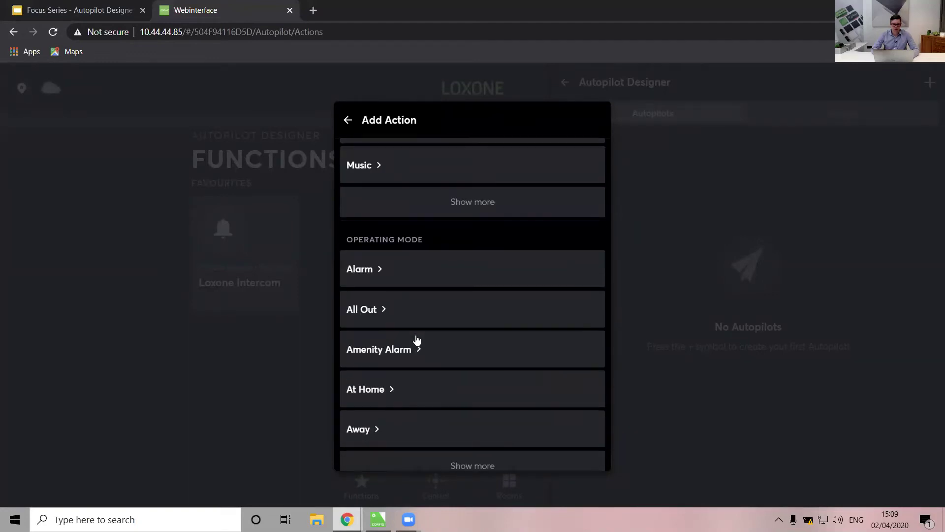
pyautogui.scroll(3, 416, 340)
pyautogui.click(480, 391)
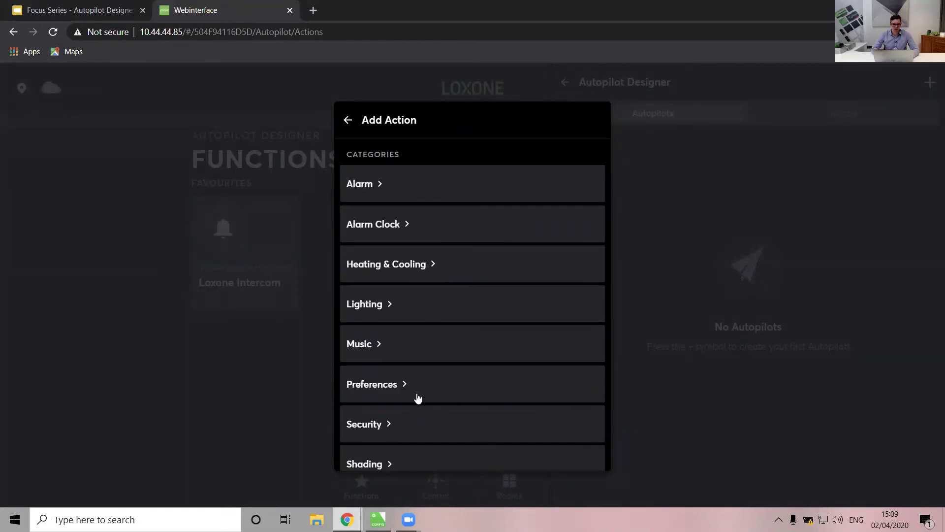
pyautogui.scroll(-1, 417, 398)
pyautogui.click(383, 407)
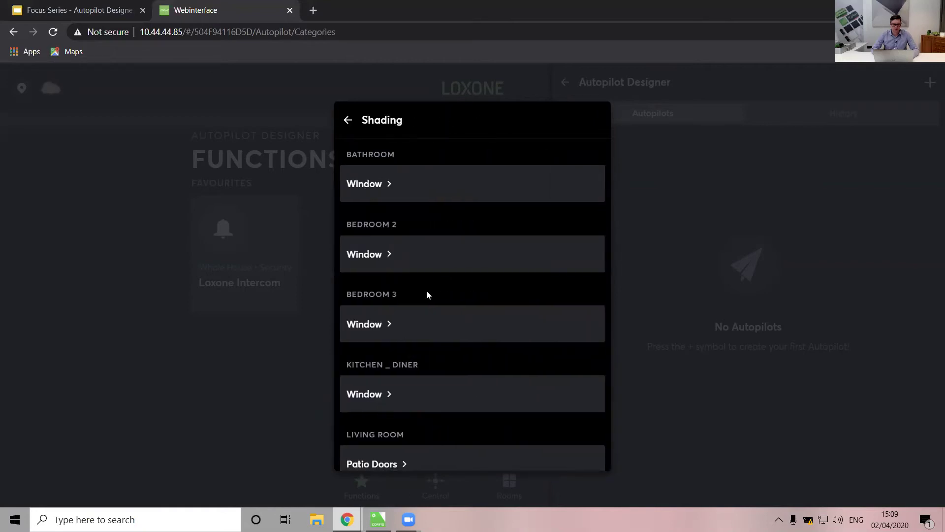
pyautogui.scroll(-6, 427, 294)
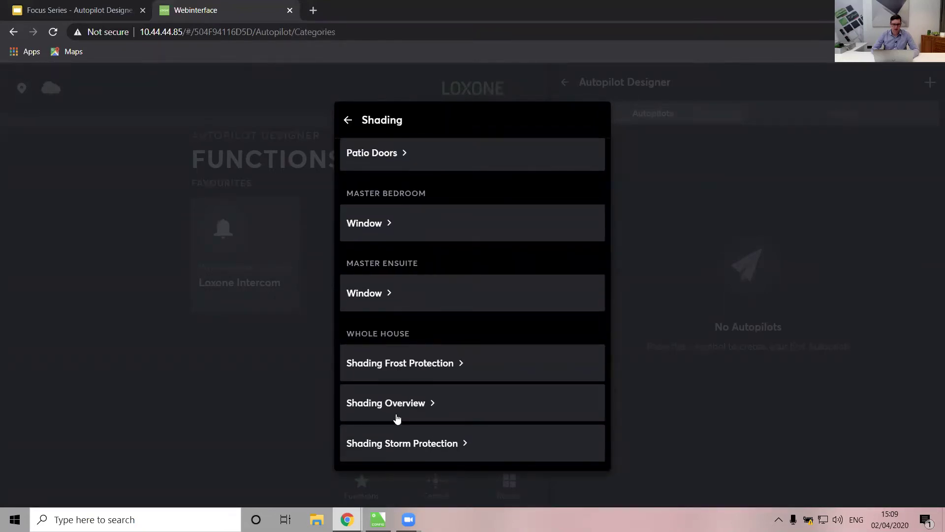
pyautogui.click(398, 418)
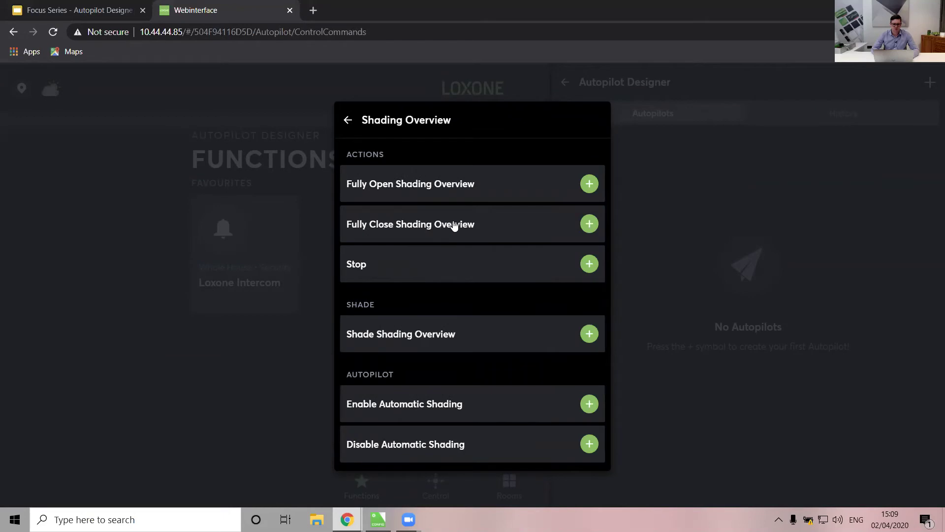
pyautogui.click(589, 224)
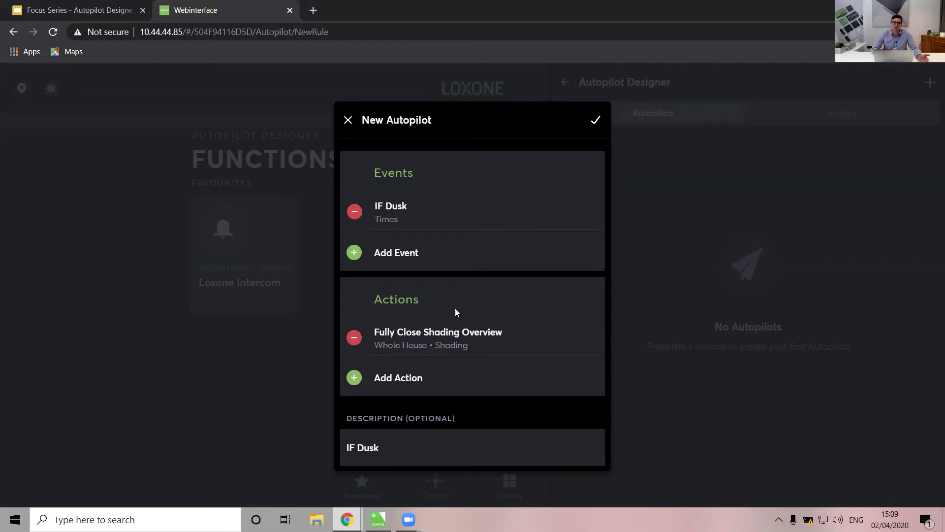
pyautogui.click(595, 123)
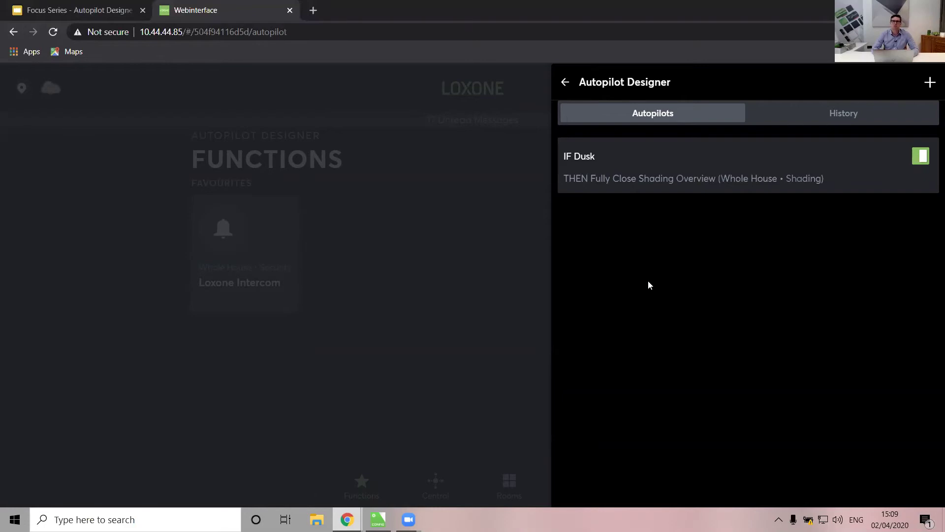
pyautogui.click(919, 158)
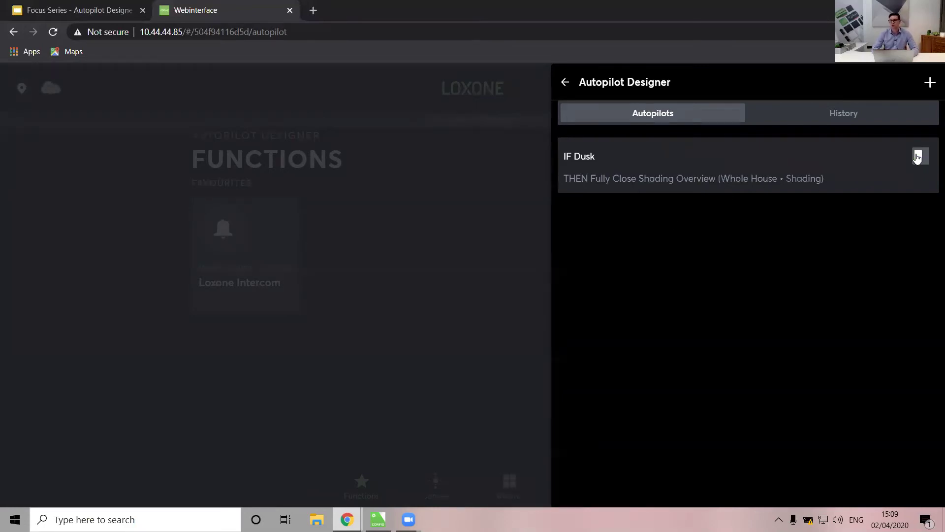
pyautogui.click(919, 158)
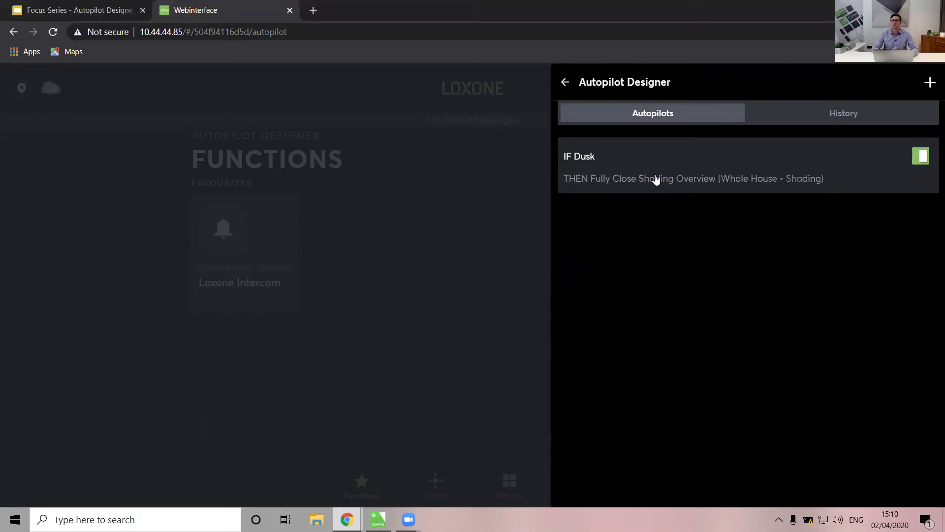
pyautogui.click(919, 157)
pyautogui.click(918, 156)
# Start a new autopilot triggered when the Away operating mode becomes active
pyautogui.click(930, 83)
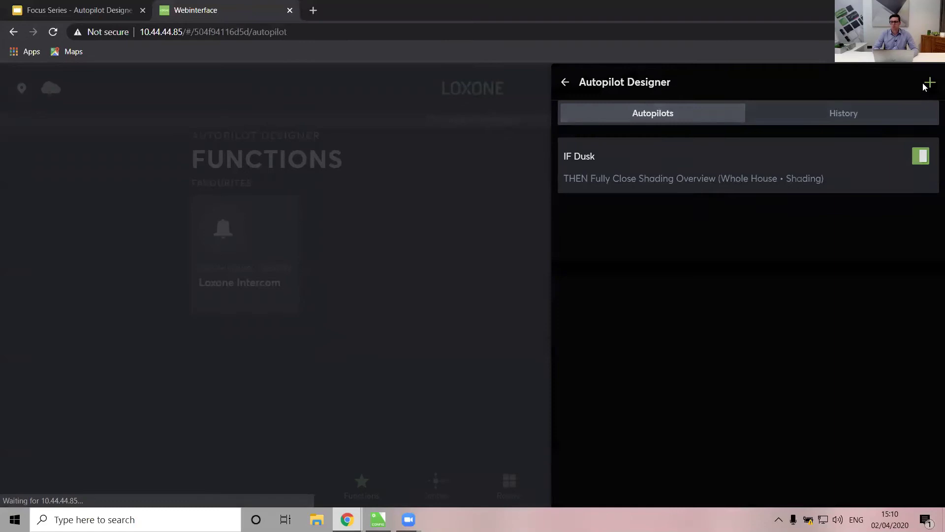
pyautogui.click(407, 216)
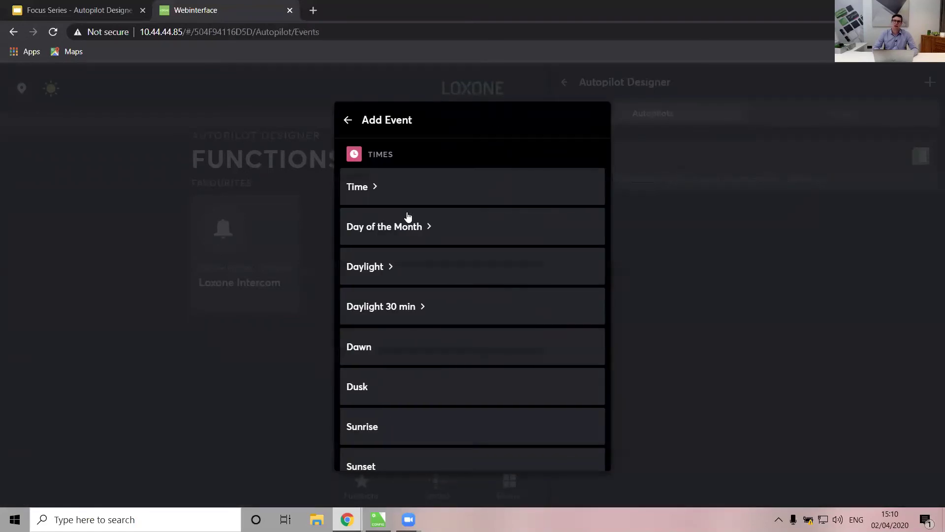
pyautogui.scroll(-6, 407, 216)
pyautogui.scroll(6, 407, 216)
pyautogui.scroll(-1, 407, 216)
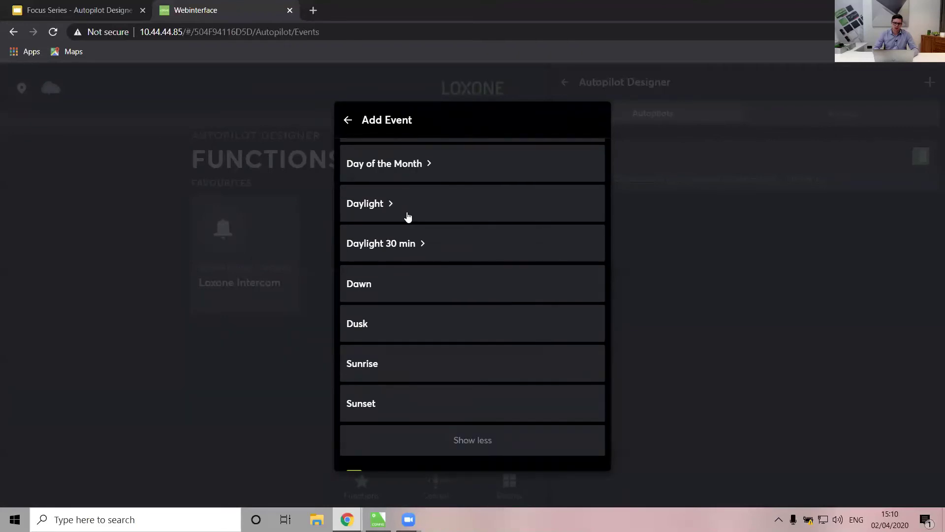
pyautogui.scroll(-4, 529, 350)
pyautogui.scroll(-5, 530, 350)
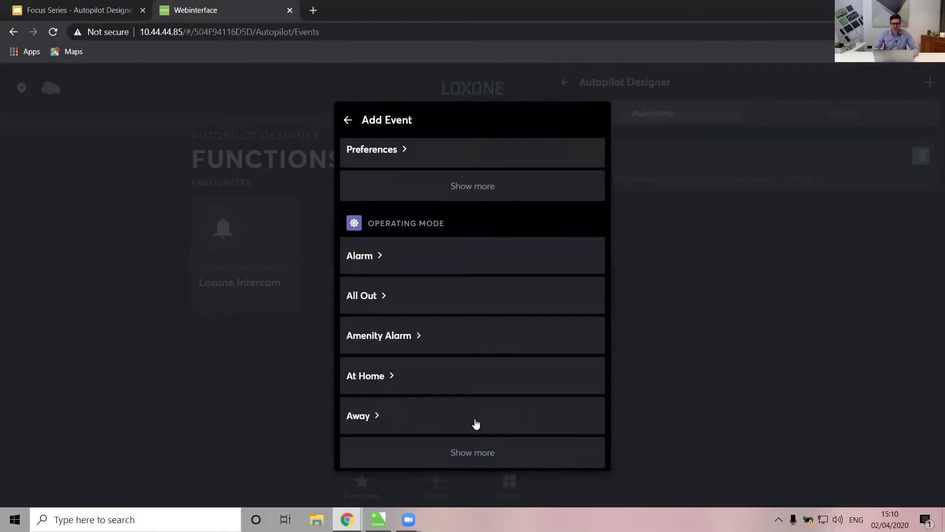
pyautogui.click(384, 419)
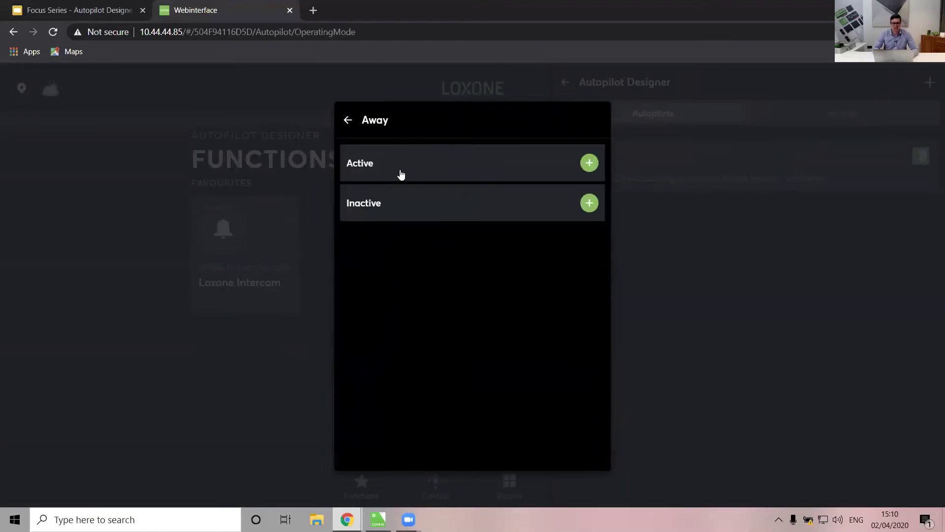
pyautogui.click(586, 162)
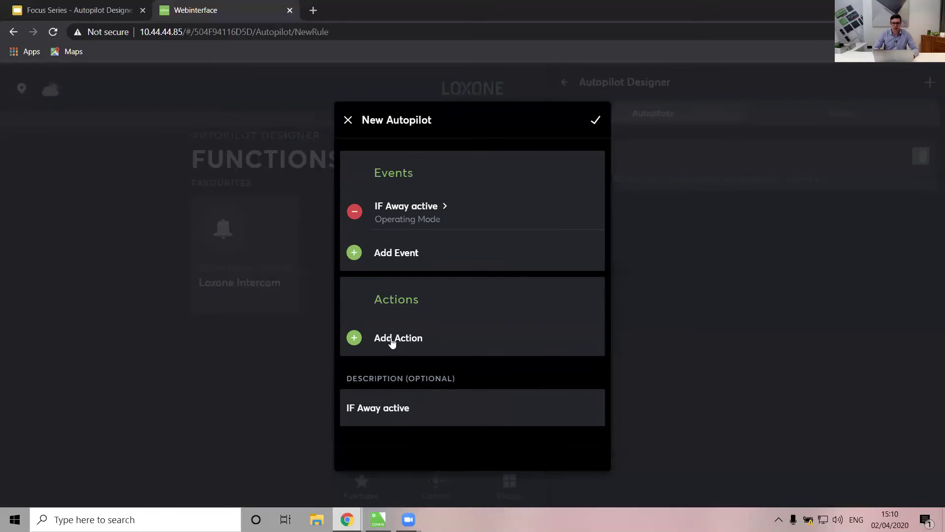
# Choose the Outside music zone for the autopilot's action
pyautogui.click(390, 338)
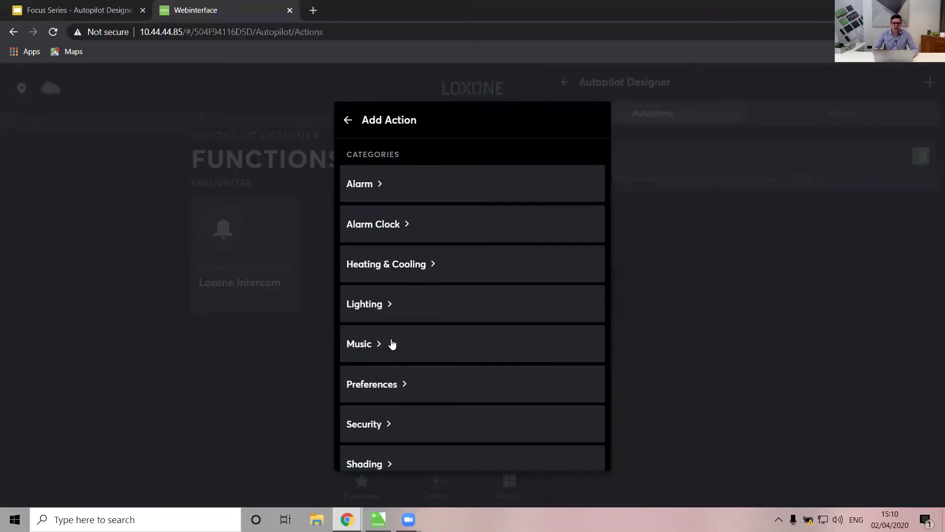
pyautogui.scroll(-2, 392, 344)
pyautogui.click(387, 295)
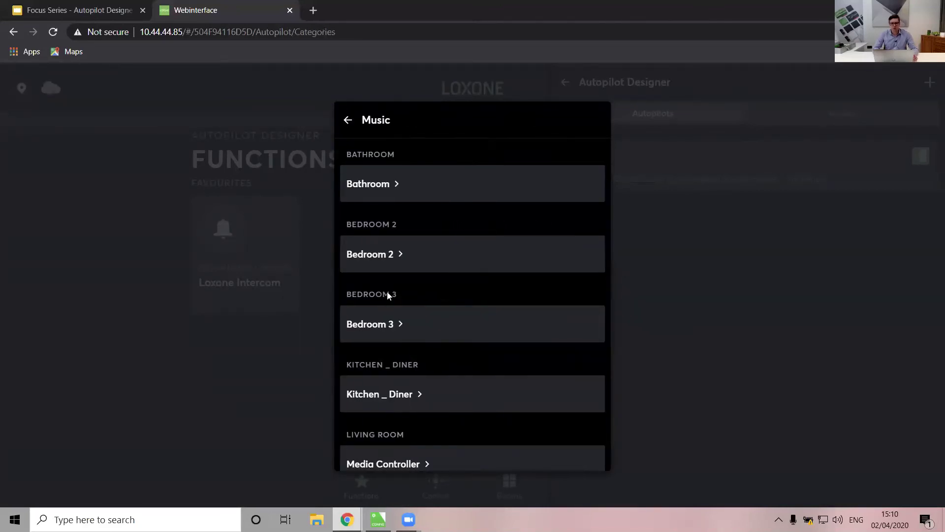
pyautogui.scroll(-4, 387, 294)
pyautogui.scroll(-3, 387, 295)
pyautogui.click(370, 385)
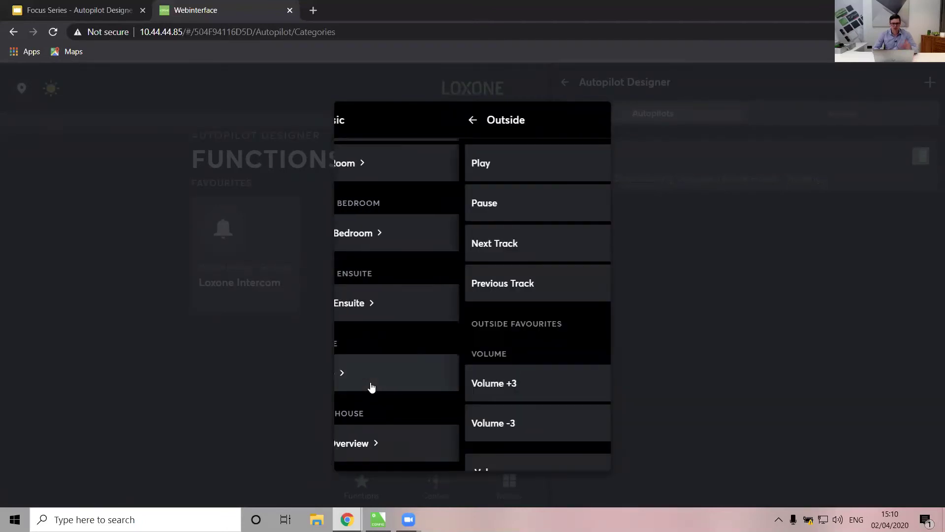
# Add a text-to-speech announcement 'Have a good holiday' and save the Away autopilot
pyautogui.scroll(-4, 444, 325)
pyautogui.click(386, 397)
pyautogui.write('Go')
pyautogui.press('BackSpace')
pyautogui.press('BackSpace')
pyautogui.write('Have')
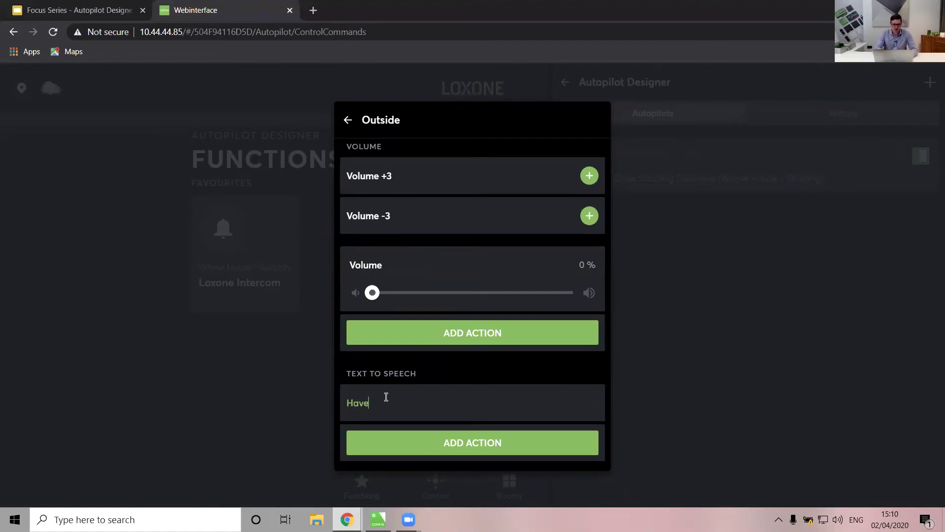
pyautogui.write(' a good holiday')
pyautogui.click(418, 447)
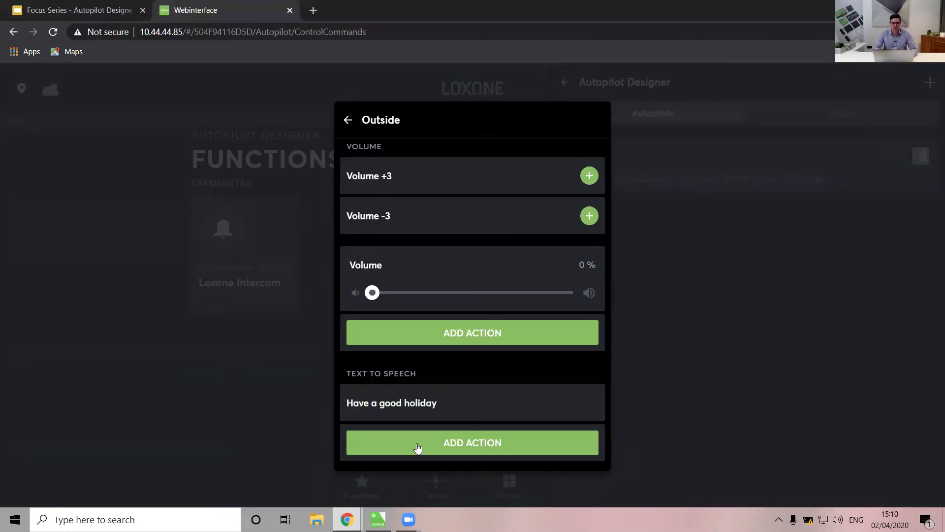
pyautogui.click(608, 124)
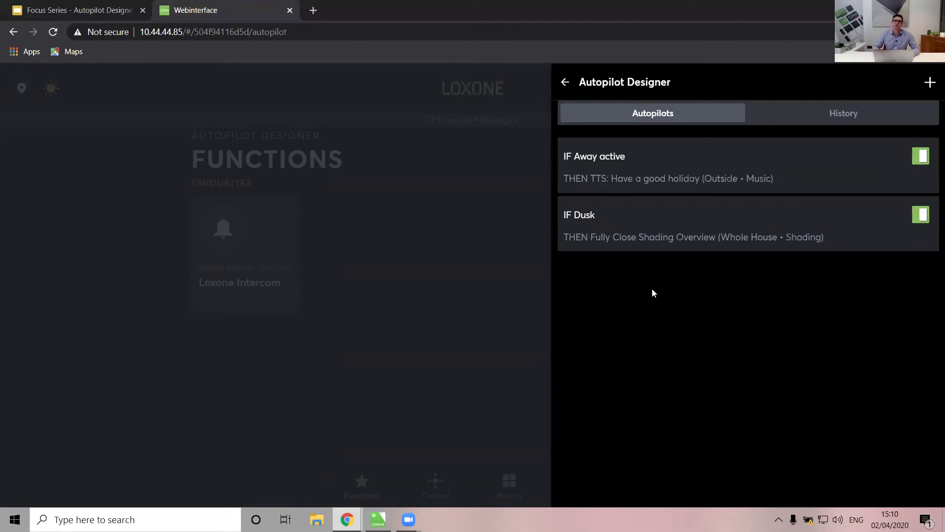
pyautogui.click(930, 82)
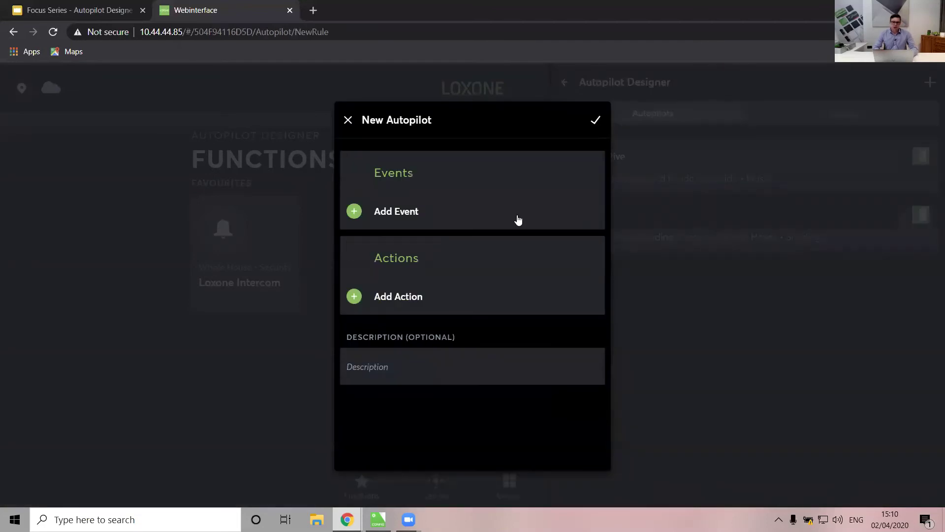
# Set Monday active as the autopilot's triggering event
pyautogui.click(378, 219)
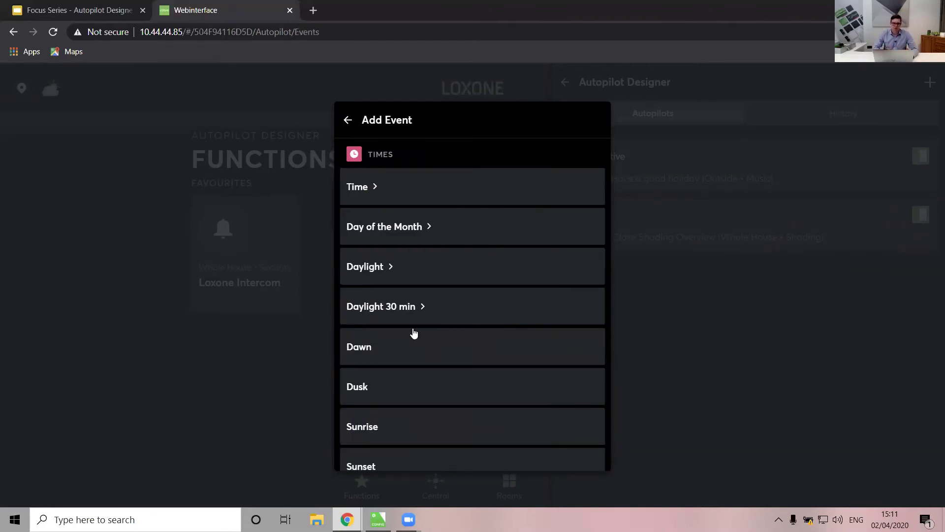
pyautogui.scroll(-5, 413, 334)
pyautogui.scroll(5, 414, 333)
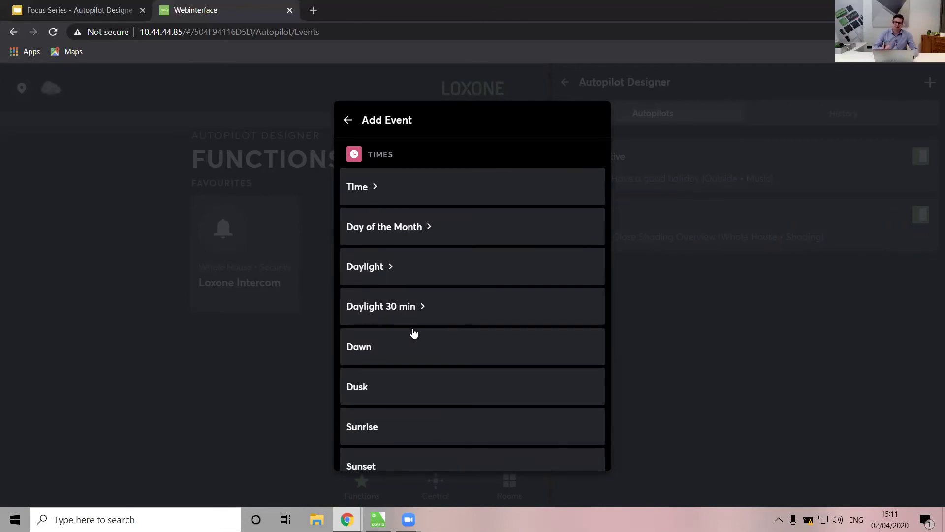
pyautogui.scroll(-10, 413, 333)
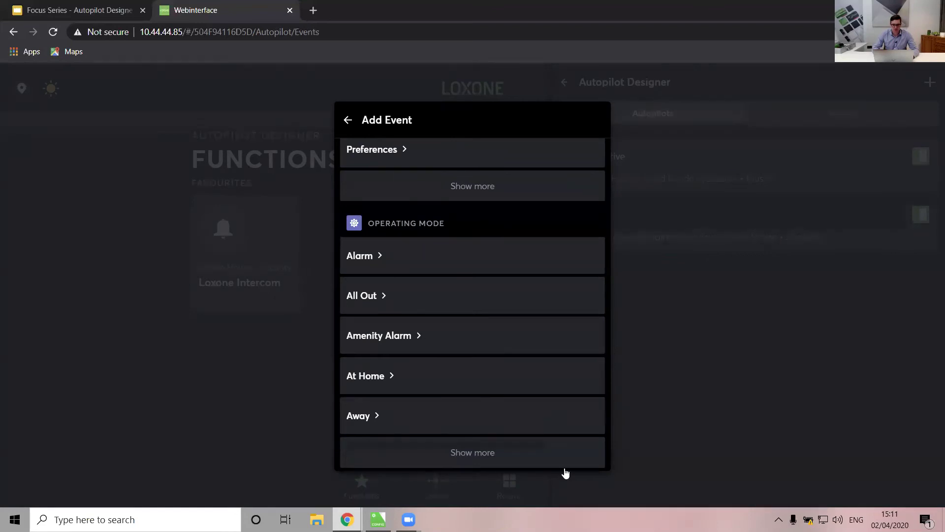
pyautogui.click(478, 461)
pyautogui.scroll(-4, 446, 307)
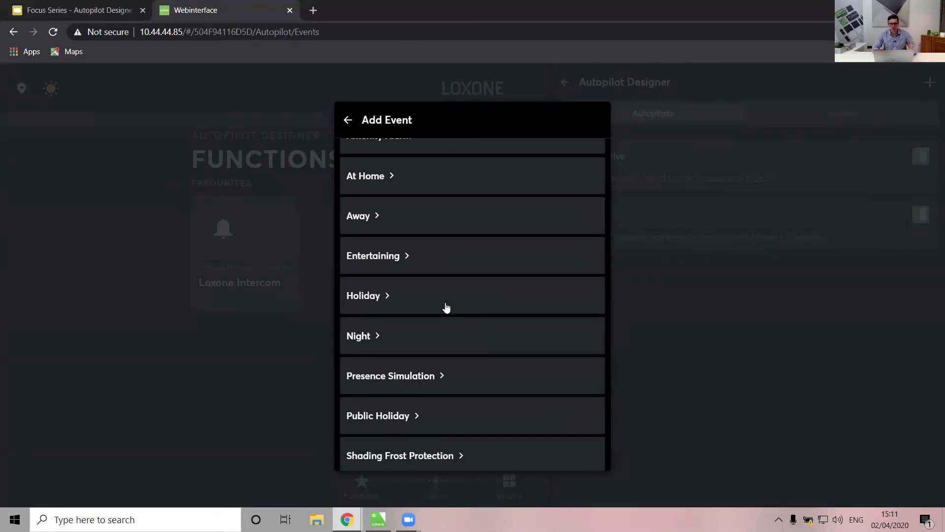
pyautogui.scroll(5, 446, 306)
pyautogui.scroll(-11, 446, 306)
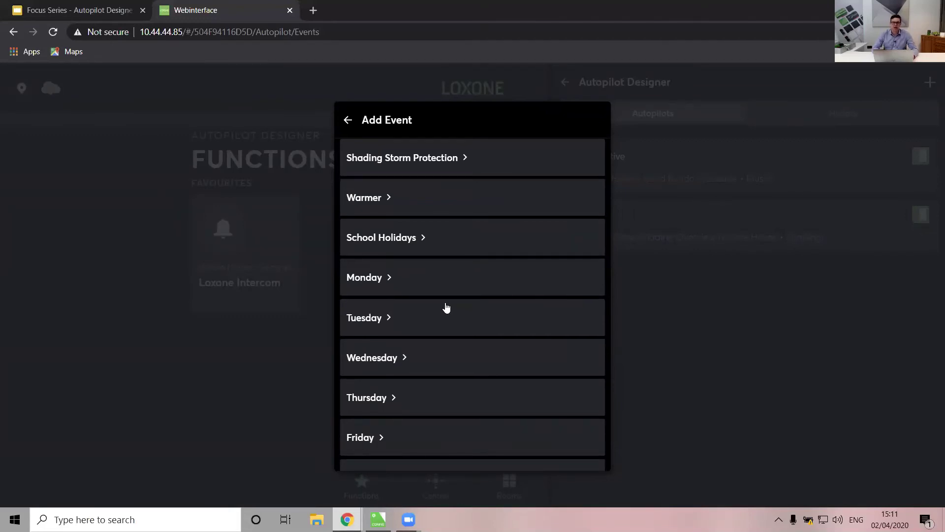
pyautogui.click(370, 282)
pyautogui.click(587, 165)
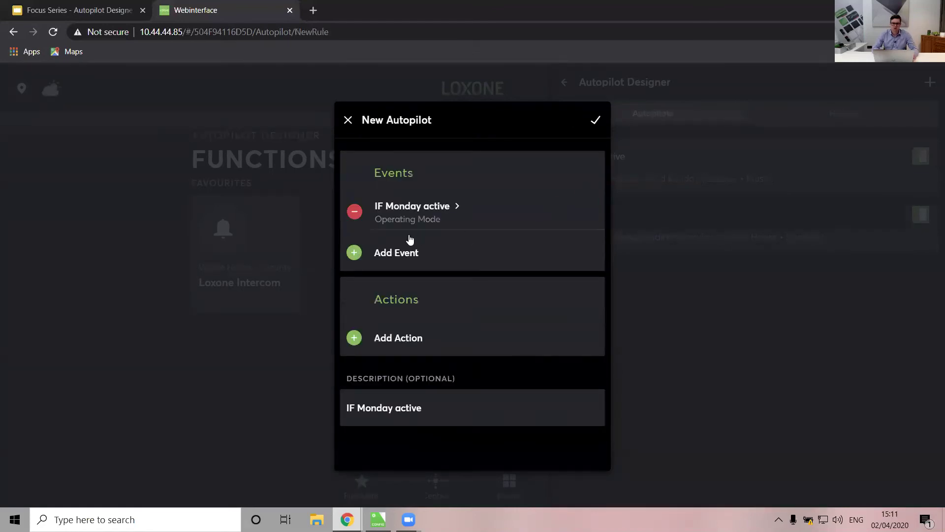
# Add a Tuesday active condition, then remove it, leaving only Monday active
pyautogui.click(401, 264)
pyautogui.scroll(-10, 432, 357)
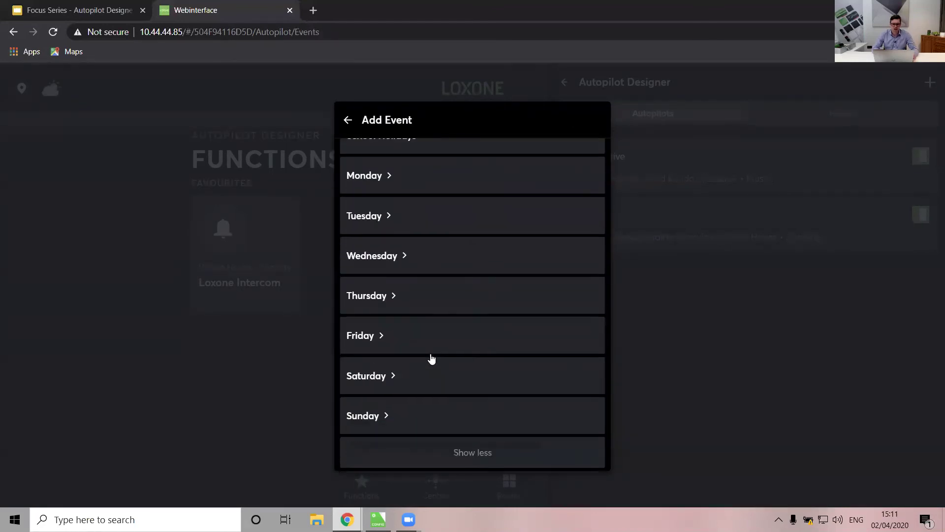
pyautogui.scroll(3, 402, 337)
pyautogui.click(389, 288)
pyautogui.click(400, 174)
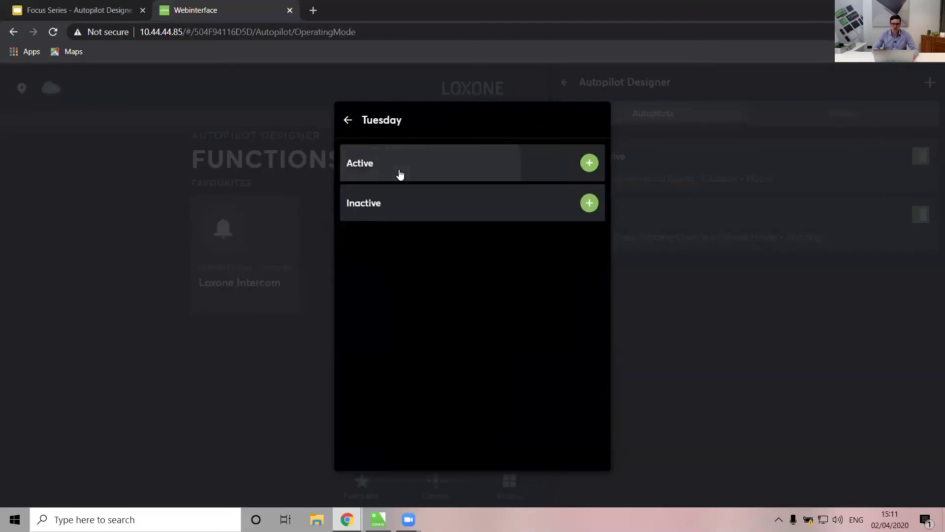
pyautogui.click(597, 123)
pyautogui.click(472, 311)
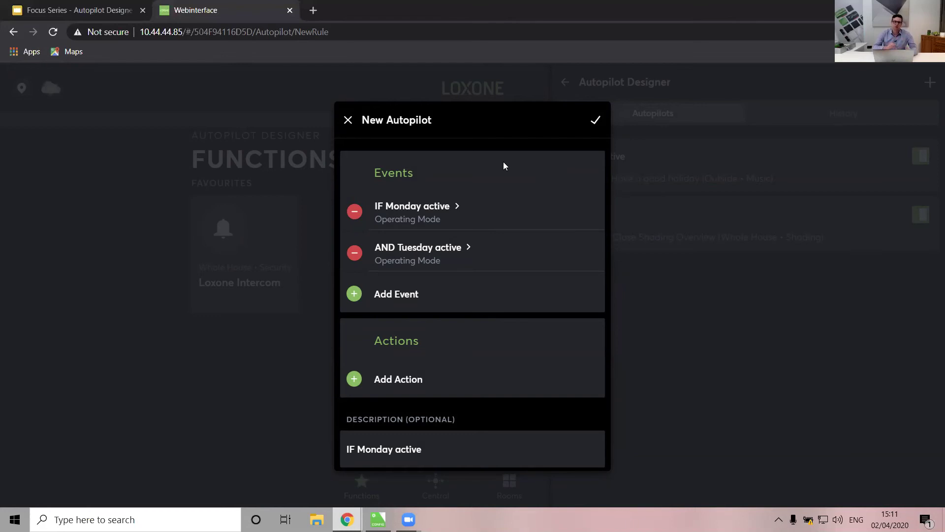
pyautogui.click(355, 253)
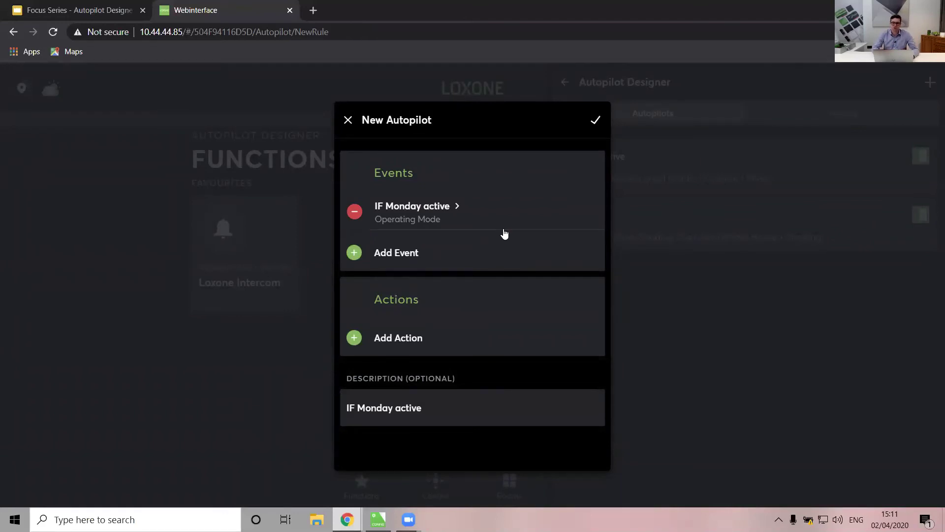
pyautogui.click(393, 342)
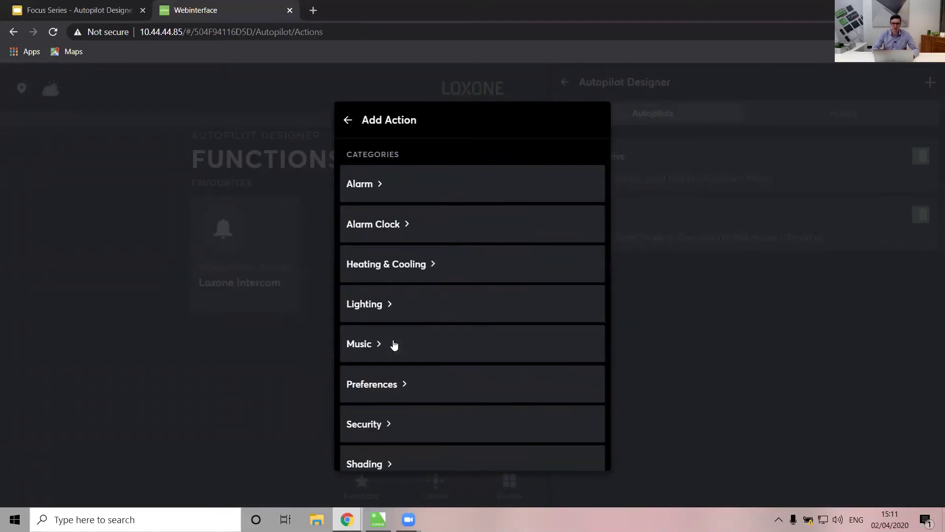
# Add an AND Time equal to 17:30 event to the Monday autopilot
pyautogui.click(347, 120)
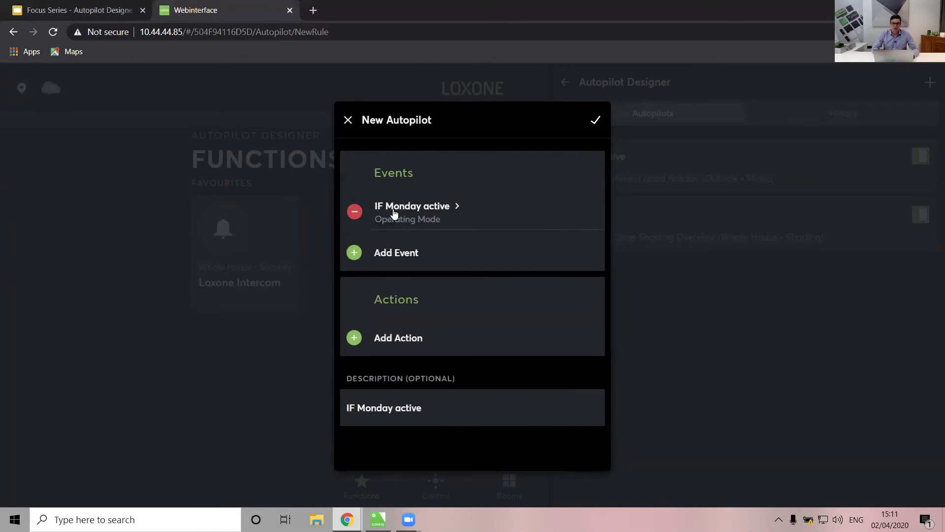
pyautogui.click(387, 254)
pyautogui.click(376, 191)
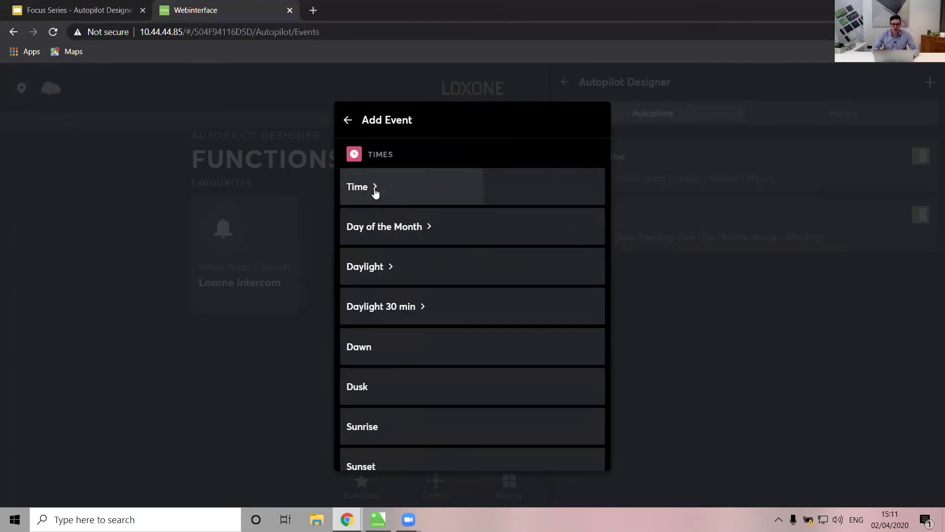
pyautogui.moveTo(458, 261); pyautogui.dragTo(462, 213)
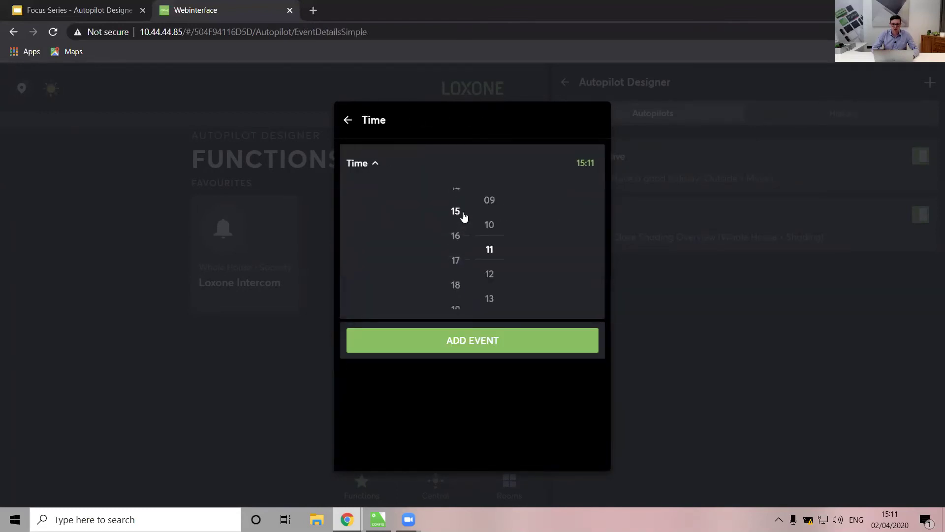
pyautogui.moveTo(483, 253); pyautogui.dragTo(491, 173)
pyautogui.moveTo(504, 274); pyautogui.dragTo(504, 194)
pyautogui.moveTo(498, 306); pyautogui.dragTo(496, 179)
pyautogui.moveTo(497, 282); pyautogui.dragTo(488, 199)
pyautogui.moveTo(488, 284); pyautogui.dragTo(483, 212)
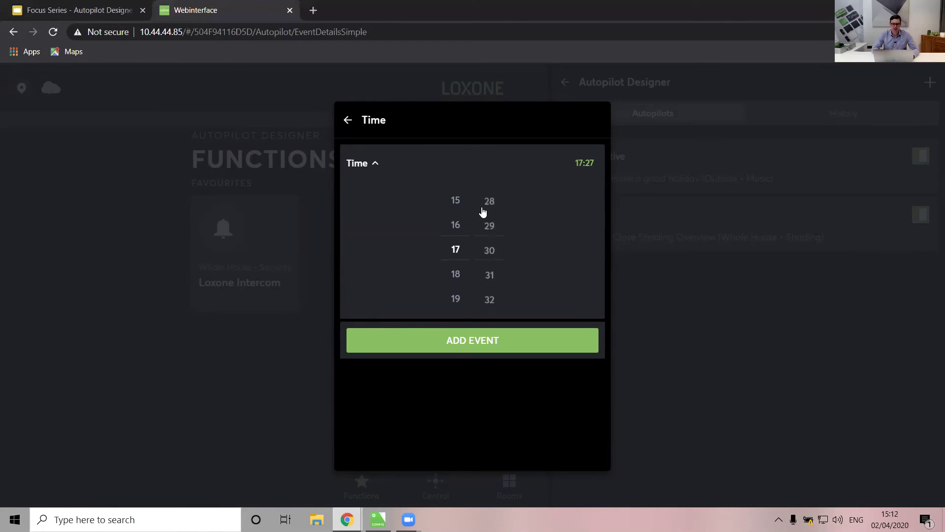
pyautogui.click(488, 351)
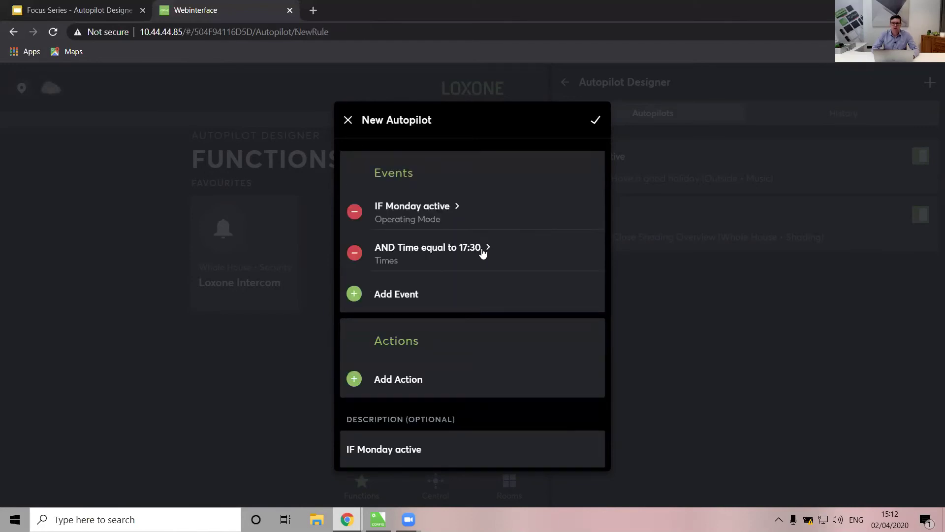
pyautogui.click(387, 380)
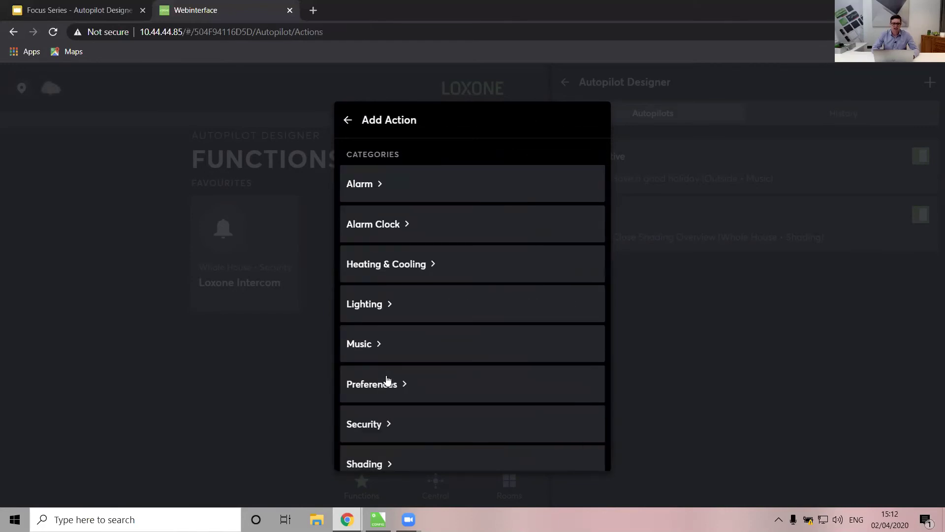
# Announce 'Come down for tea' via text-to-speech in Bedroom 2 and save the autopilot
pyautogui.click(374, 351)
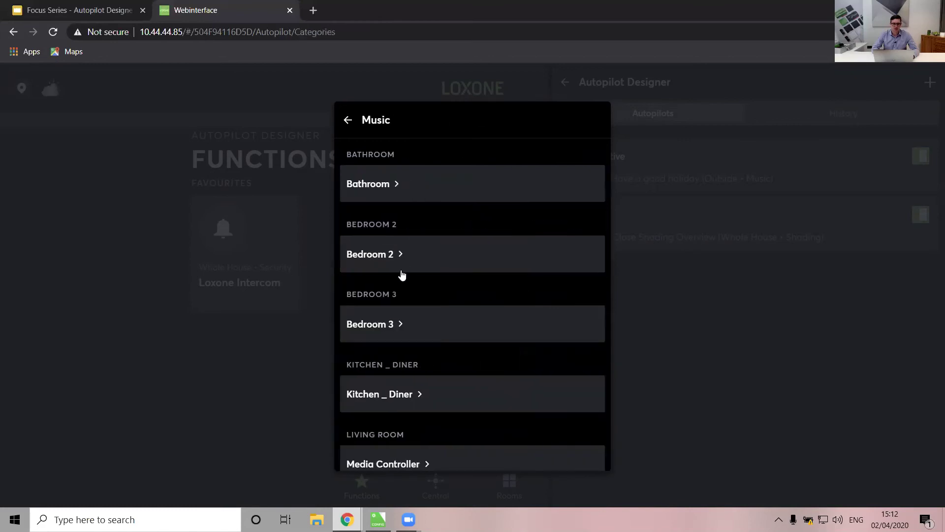
pyautogui.click(400, 271)
pyautogui.scroll(-3, 434, 370)
pyautogui.click(381, 410)
pyautogui.write('Come down for tea')
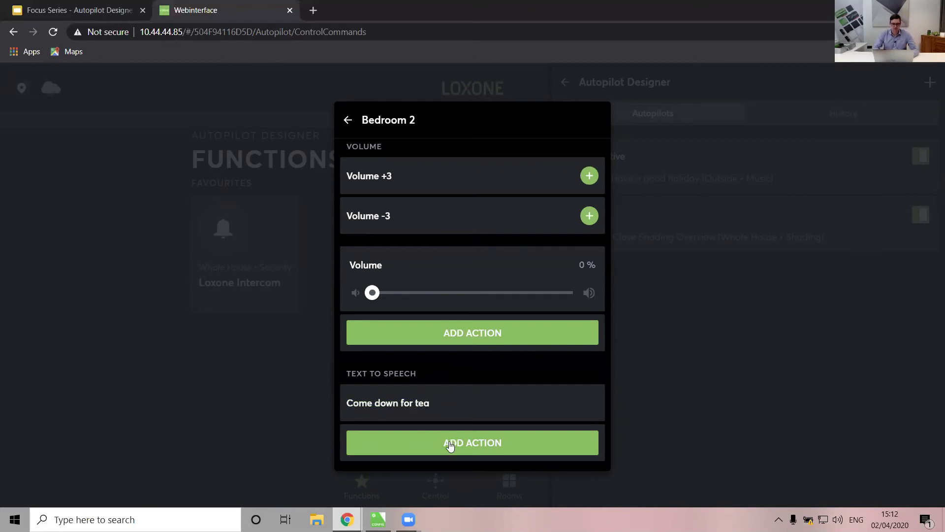
pyautogui.click(449, 443)
pyautogui.click(600, 122)
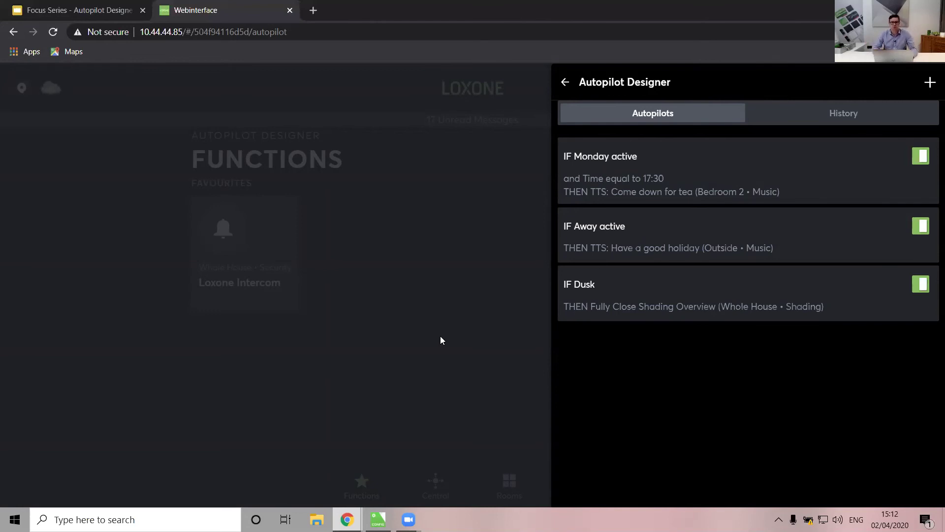
# Check the autopilot History, then close the Autopilot Designer and web interface
pyautogui.click(830, 115)
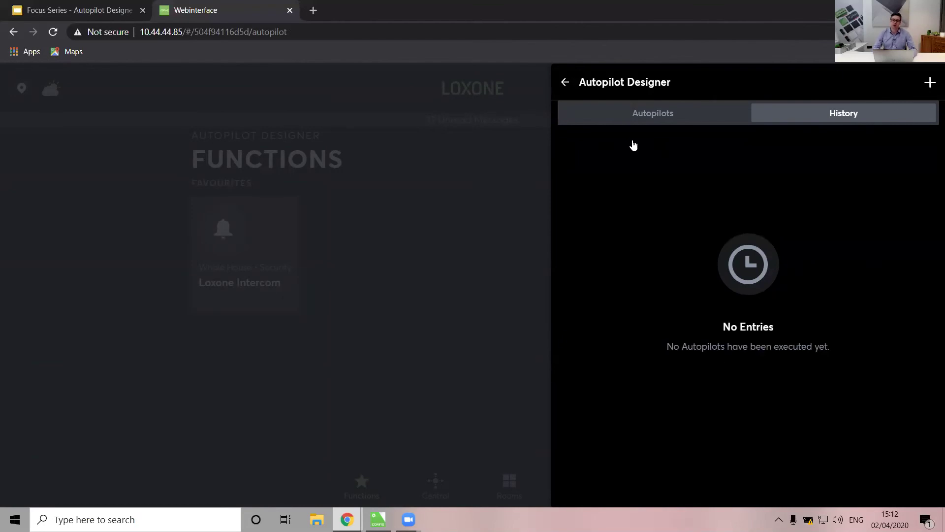
pyautogui.click(416, 304)
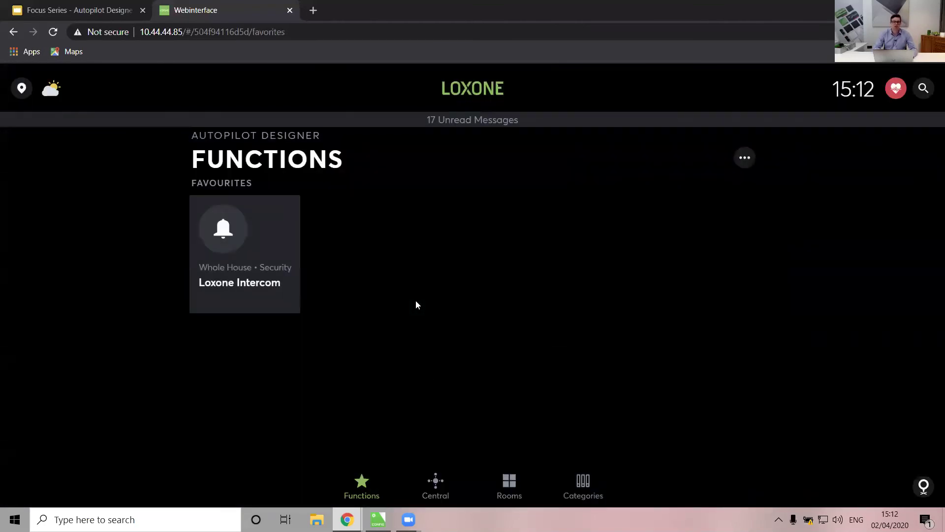
pyautogui.click(378, 519)
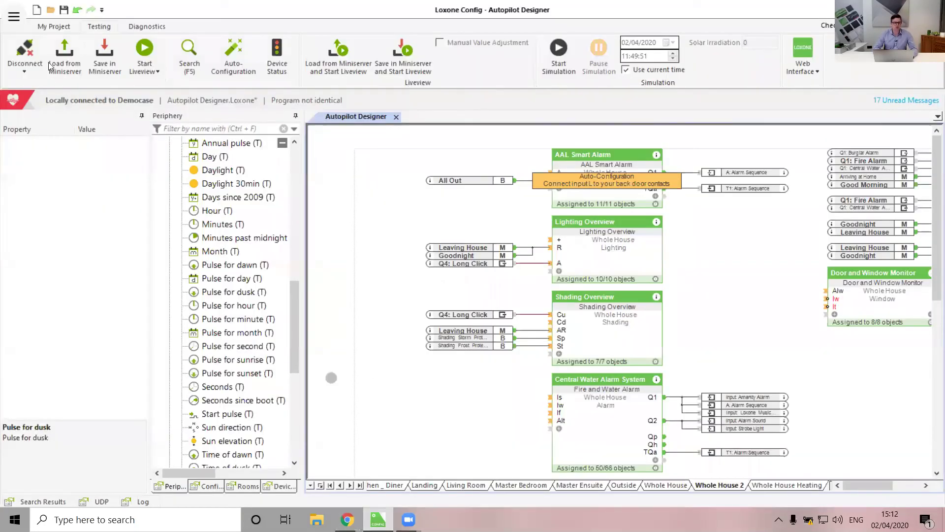
# Load the configuration from the Miniserver, overwriting the project, and view the new Autopilots page
pyautogui.click(64, 60)
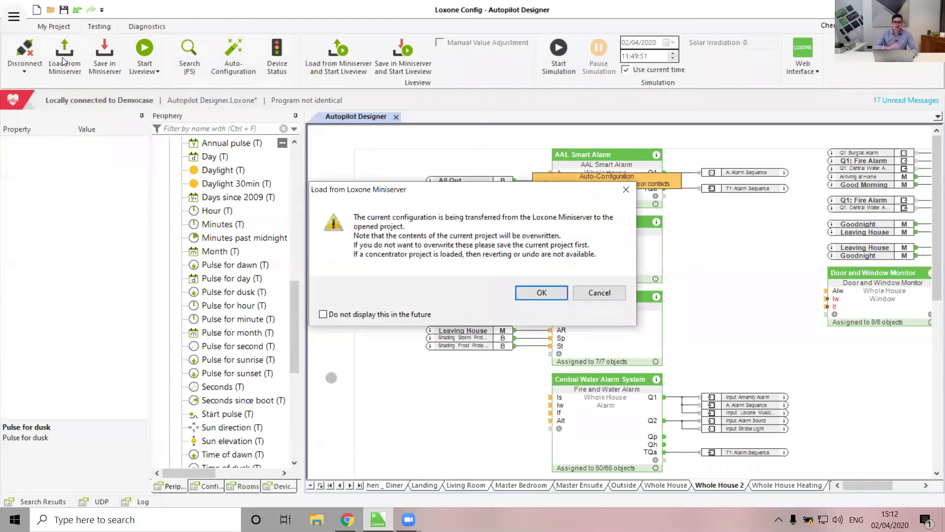
pyautogui.click(553, 293)
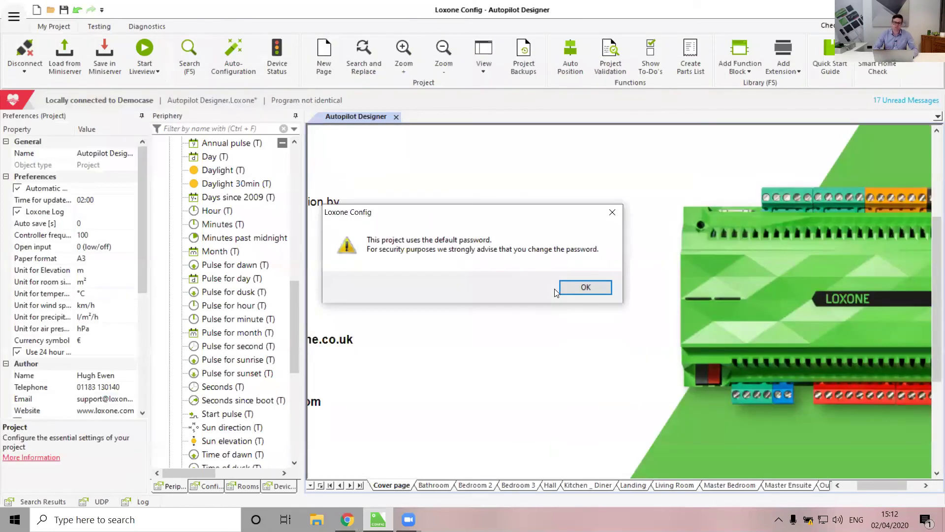
pyautogui.click(573, 292)
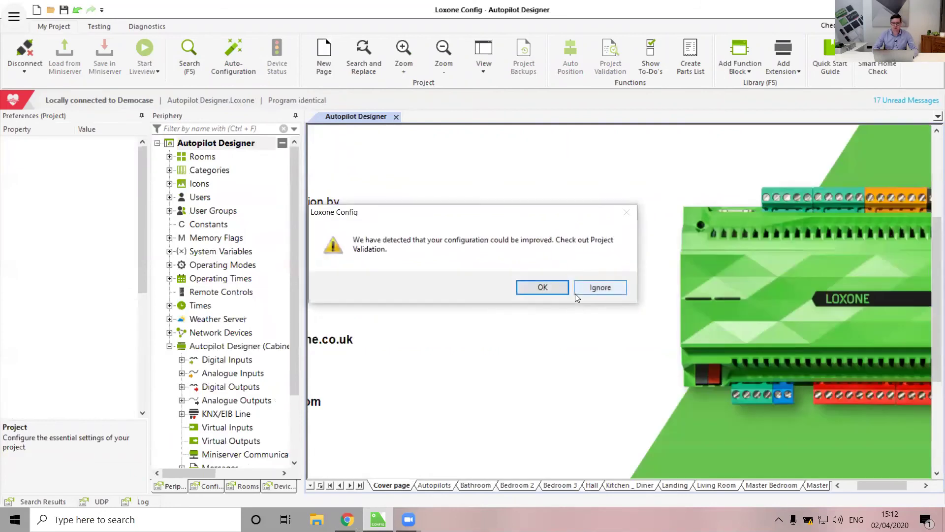
pyautogui.click(594, 287)
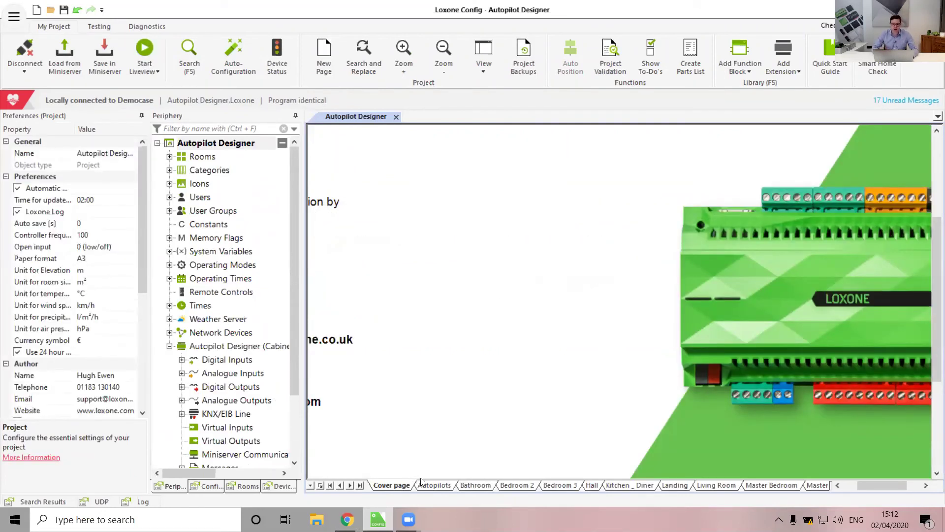
pyautogui.click(434, 484)
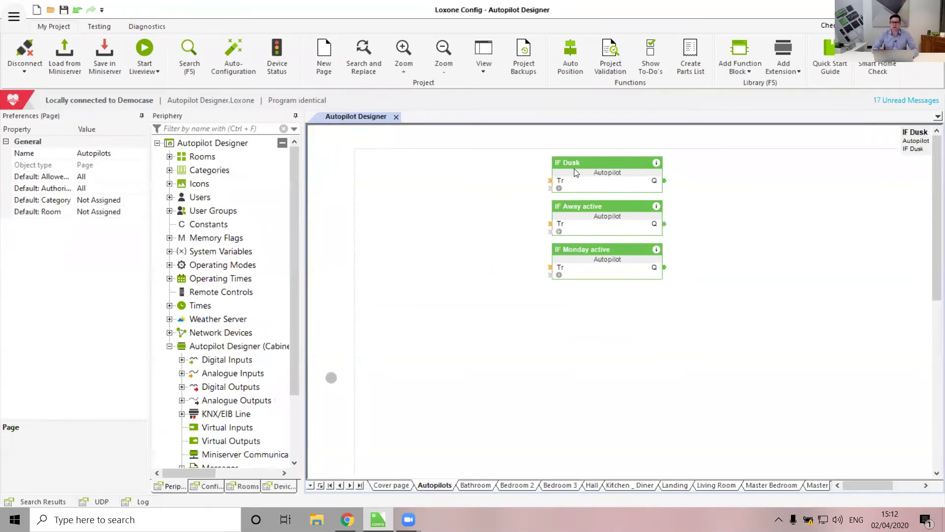
pyautogui.doubleClick(597, 188)
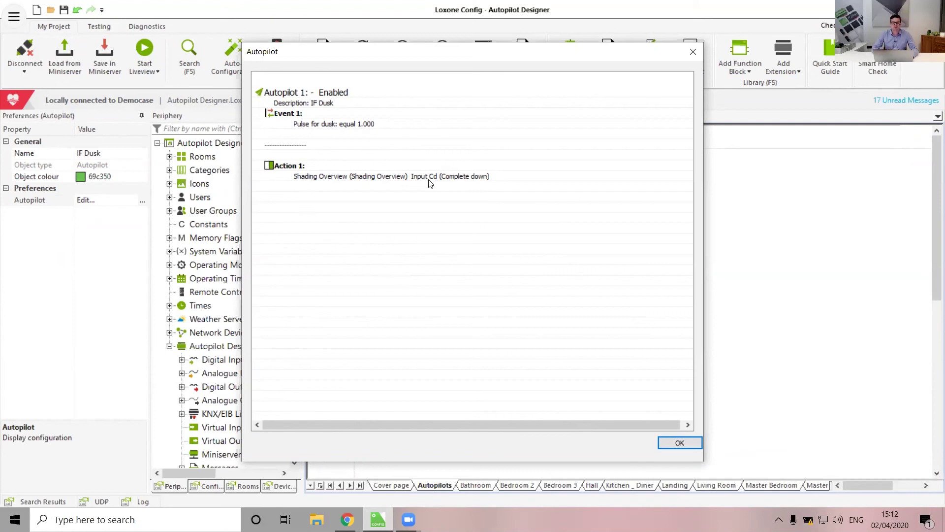
pyautogui.click(680, 443)
pyautogui.doubleClick(609, 235)
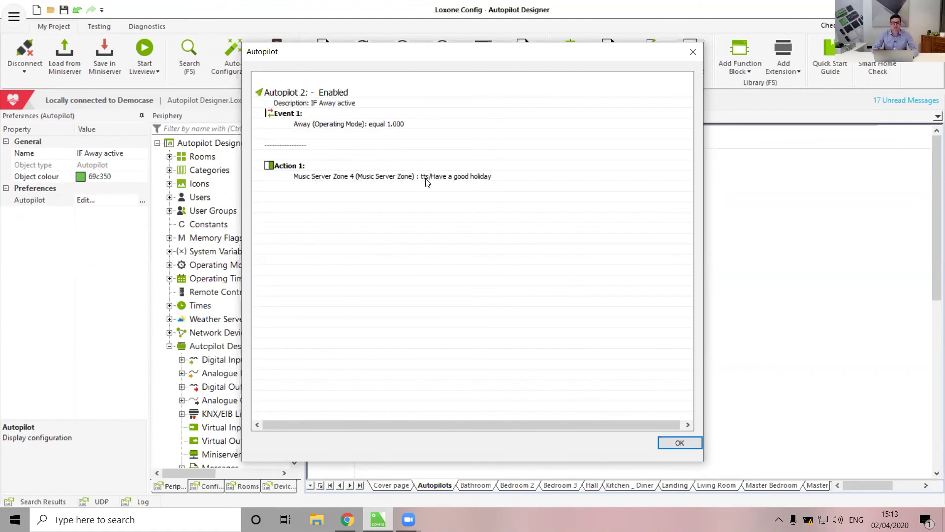
pyautogui.click(668, 446)
pyautogui.doubleClick(597, 259)
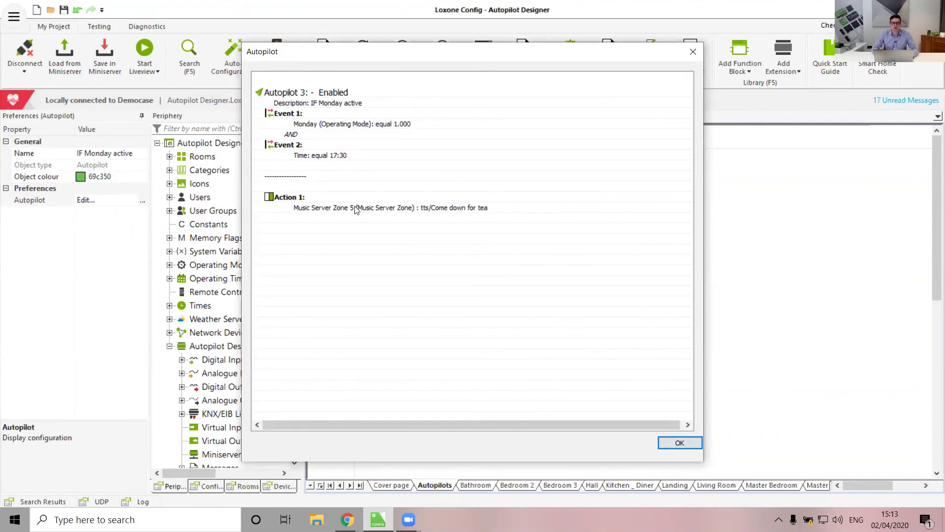
pyautogui.click(677, 443)
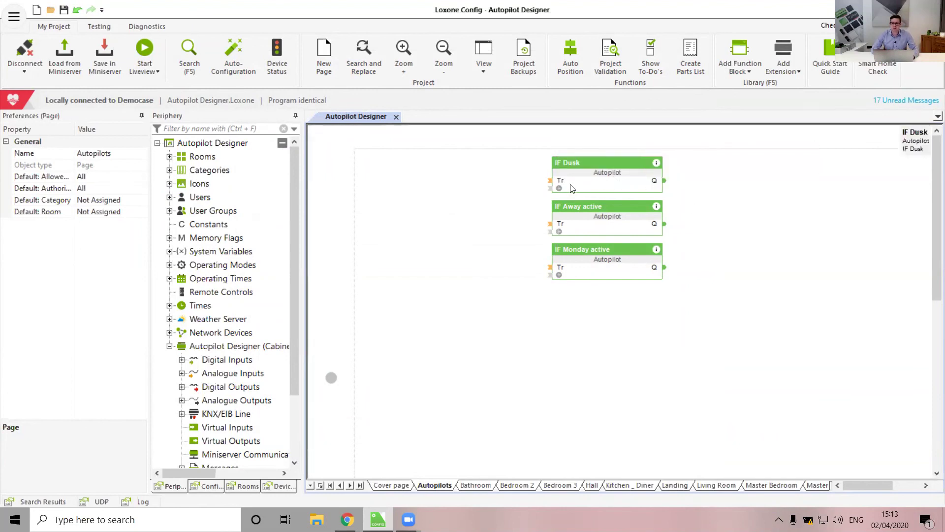
pyautogui.click(559, 188)
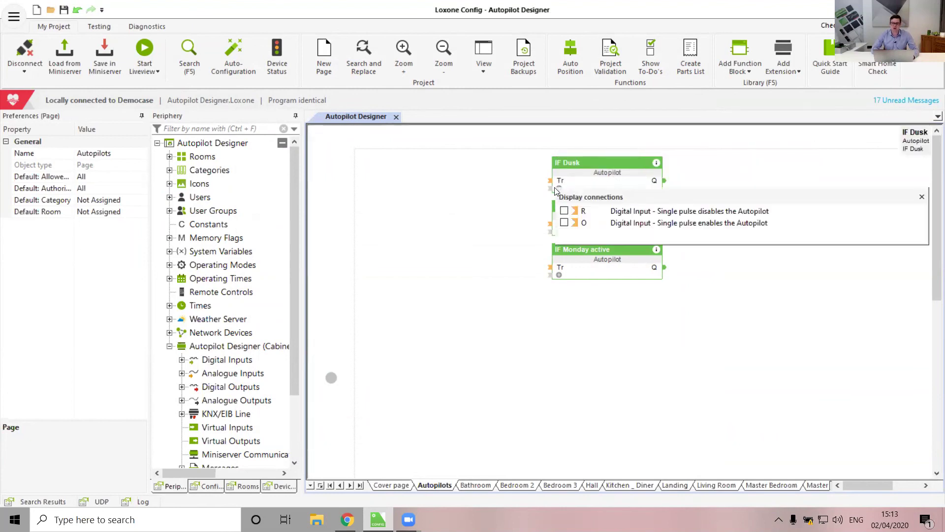
# Toggle the IF Dusk block's hidden inputs, then return to the Loxone web interface in Chrome
pyautogui.click(475, 223)
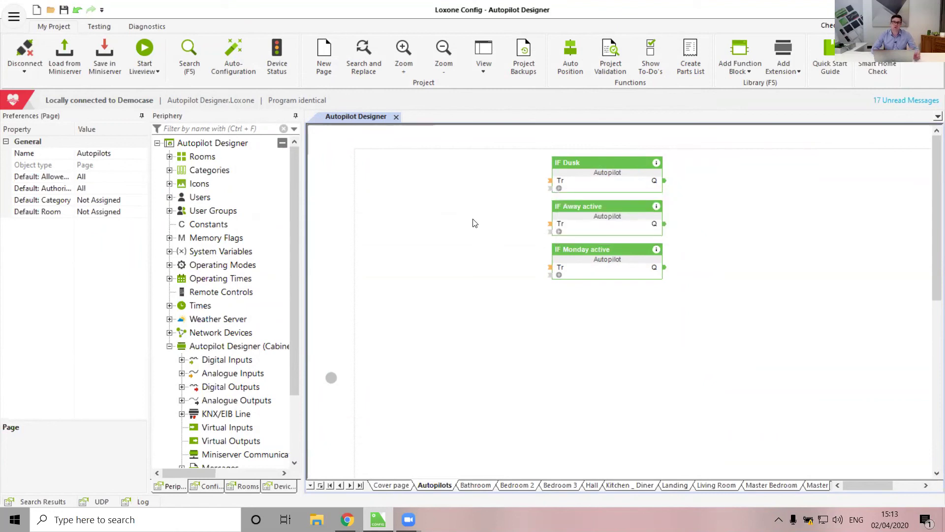
pyautogui.click(558, 188)
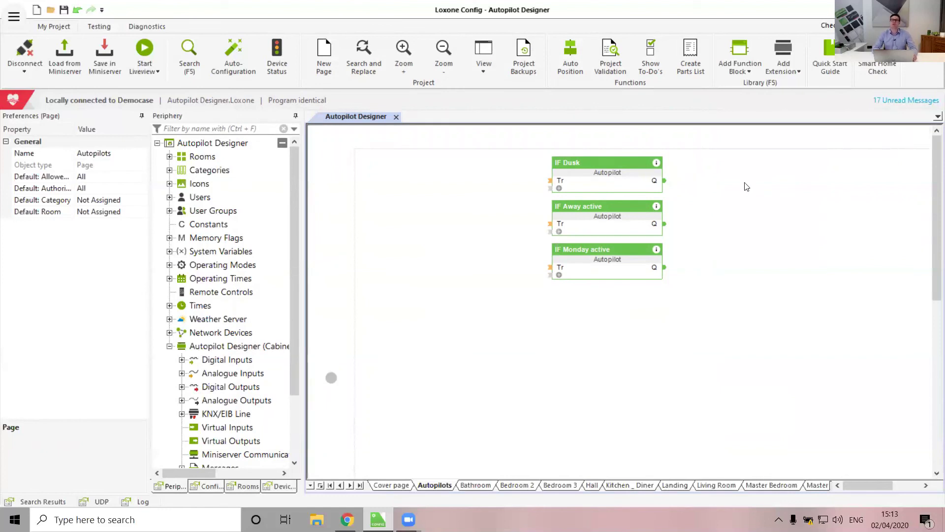
pyautogui.moveTo(347, 519)
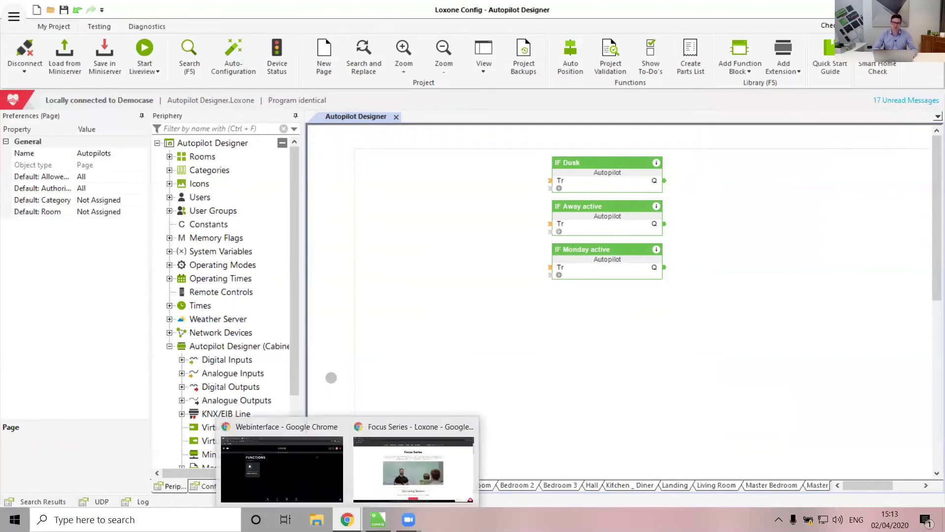
pyautogui.click(302, 465)
pyautogui.click(924, 88)
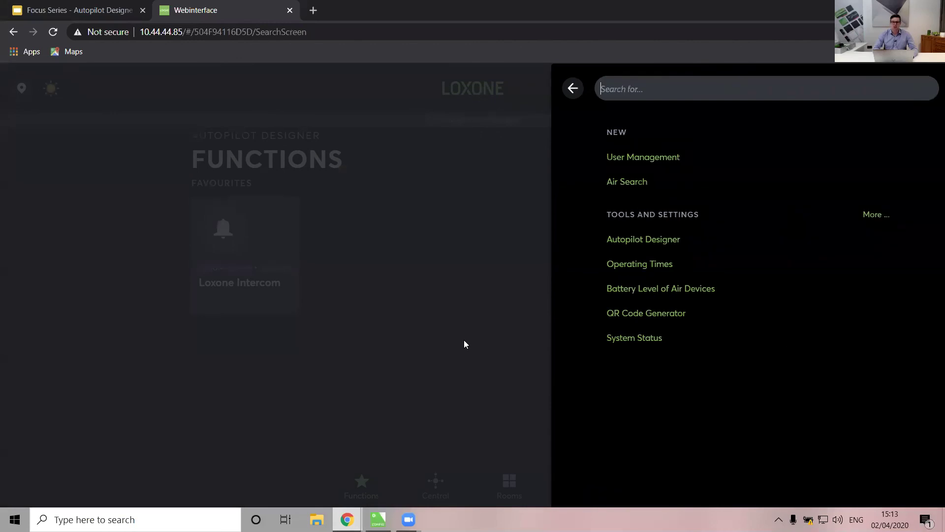
pyautogui.click(681, 242)
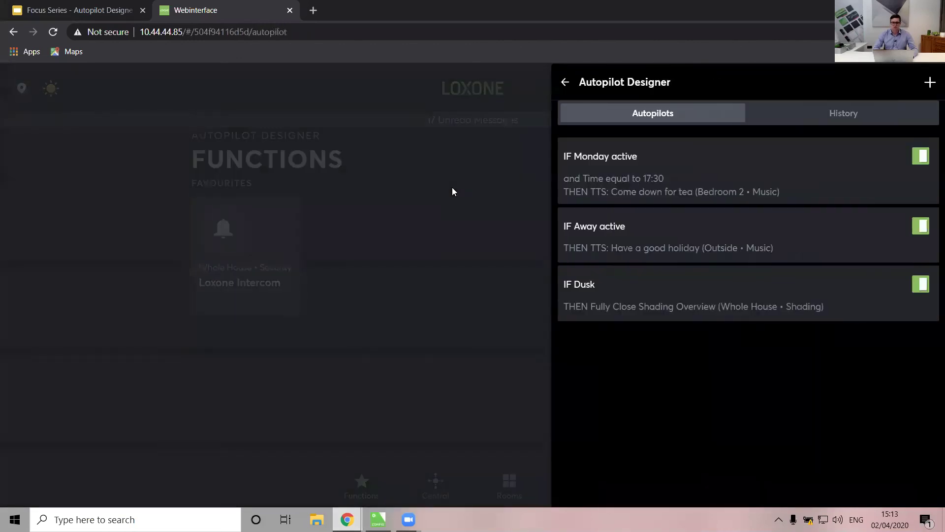
pyautogui.click(929, 83)
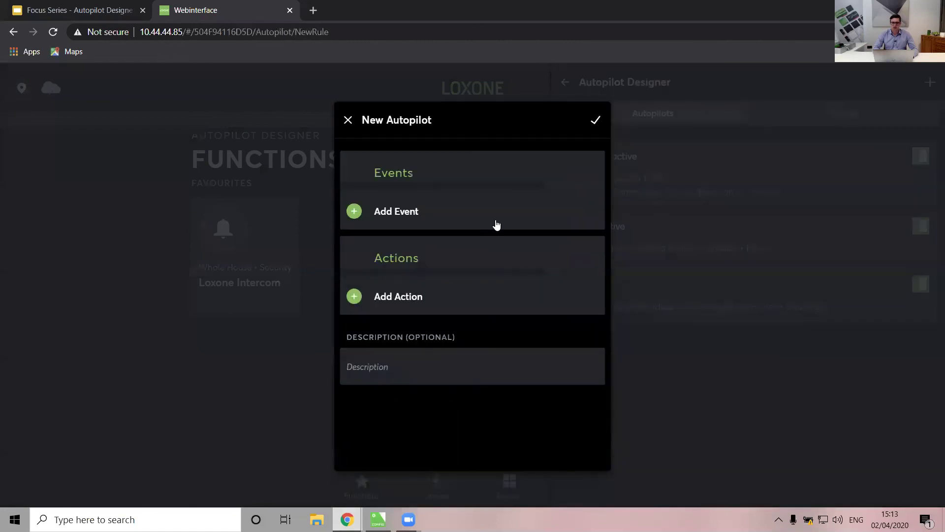
pyautogui.click(387, 222)
pyautogui.scroll(-5, 400, 353)
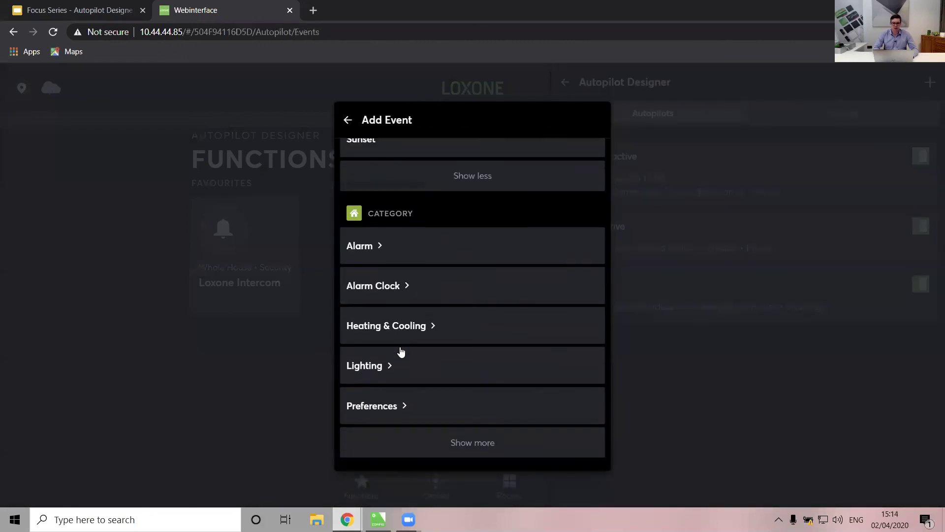
pyautogui.scroll(-10, 402, 390)
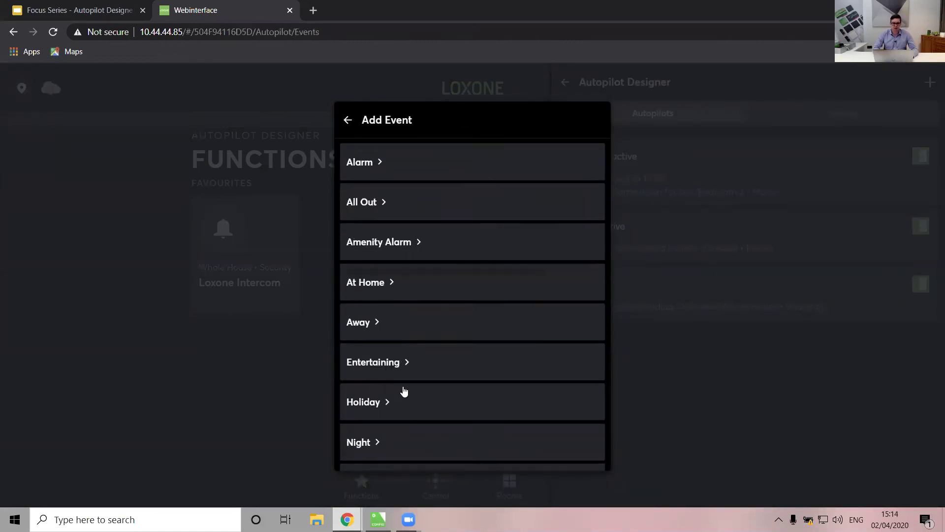
pyautogui.scroll(-8, 402, 391)
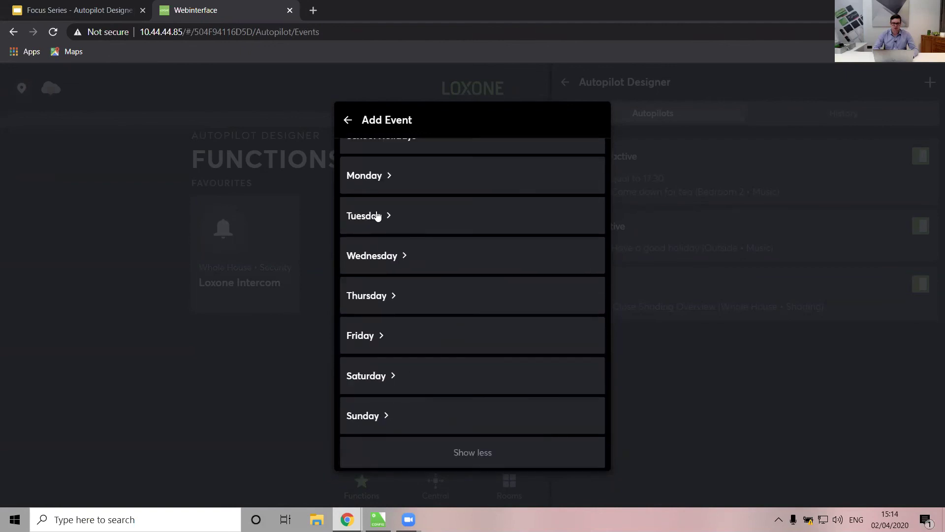
pyautogui.click(346, 121)
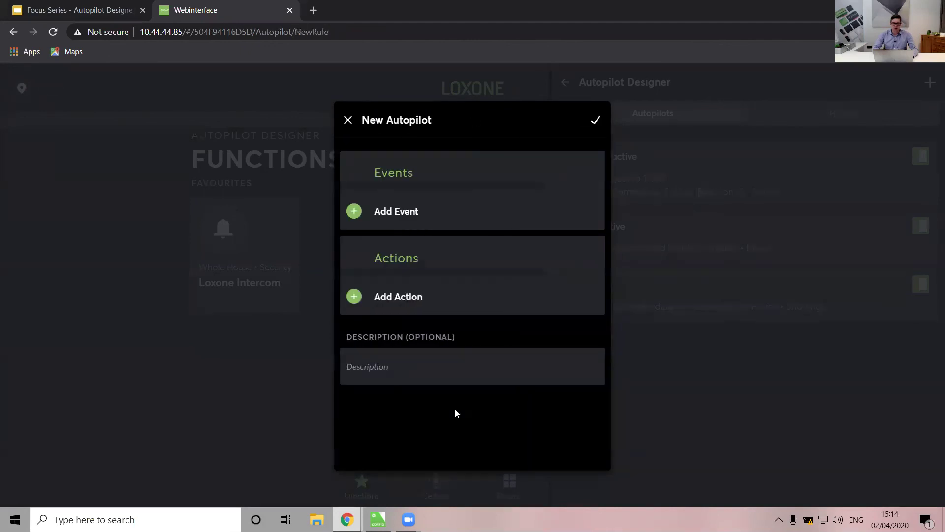
pyautogui.click(413, 299)
pyautogui.scroll(-2, 424, 205)
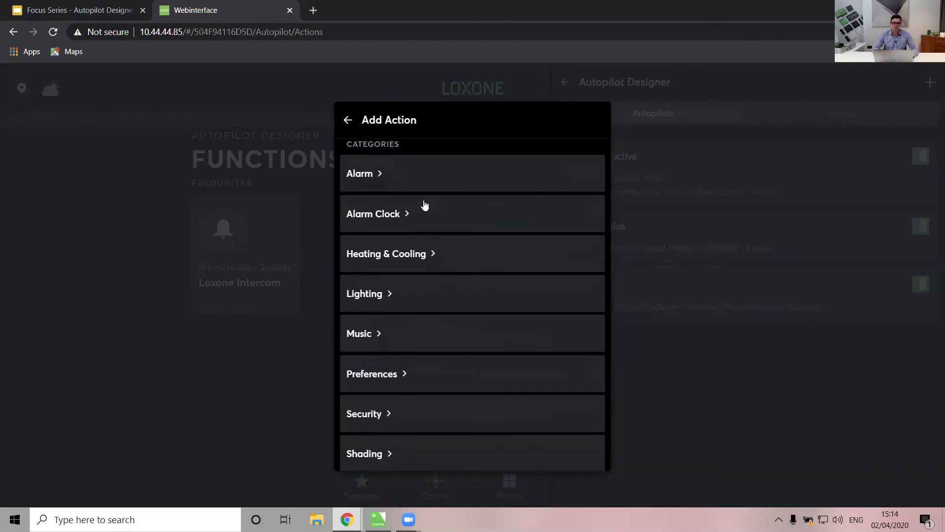
pyautogui.scroll(-3, 425, 205)
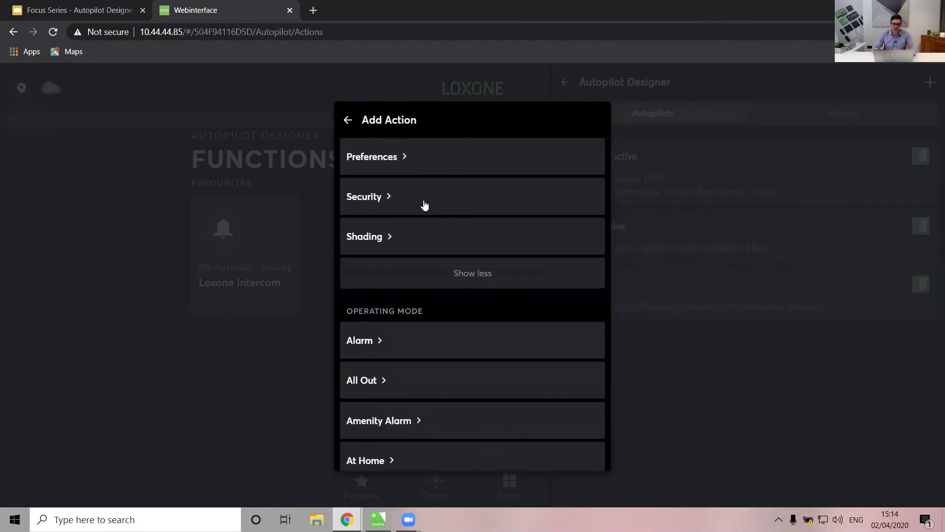
pyautogui.scroll(5, 423, 205)
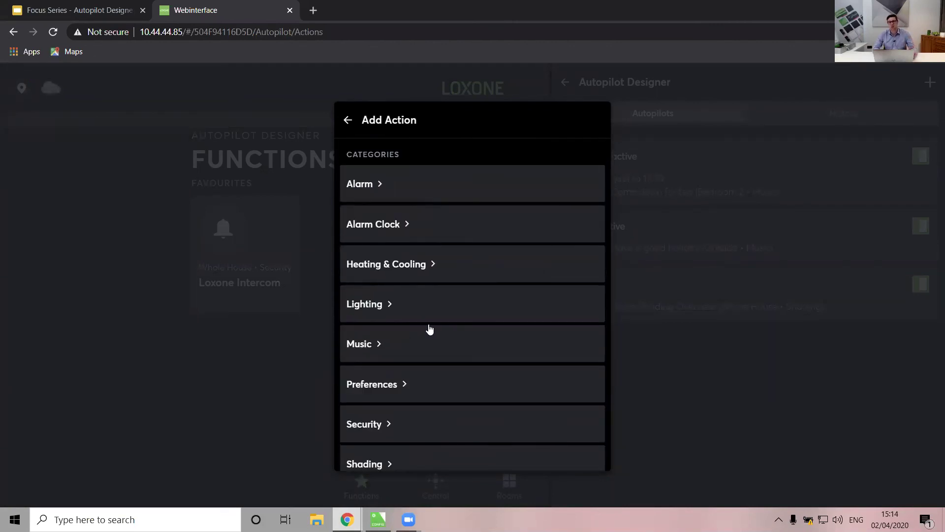
pyautogui.scroll(-4, 429, 329)
pyautogui.scroll(-2, 429, 329)
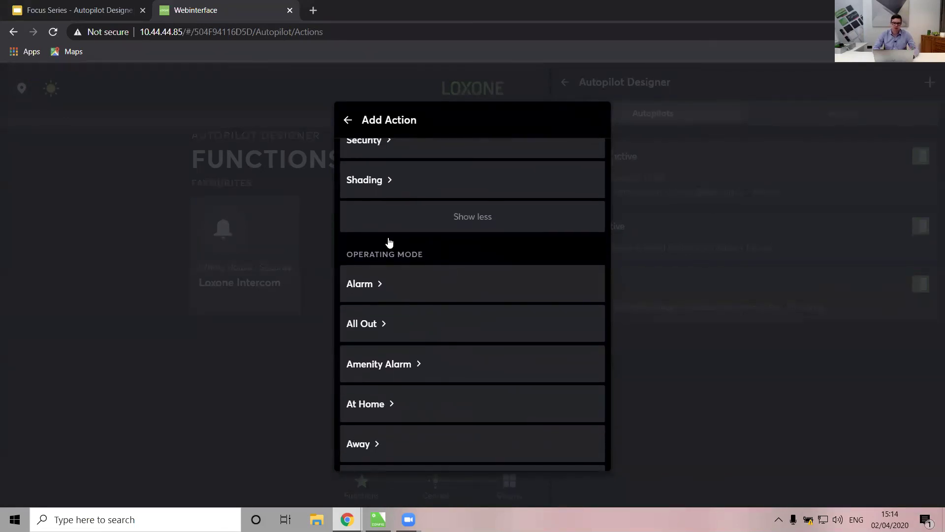
pyautogui.scroll(-4, 392, 305)
pyautogui.scroll(4, 393, 305)
pyautogui.scroll(-1, 394, 307)
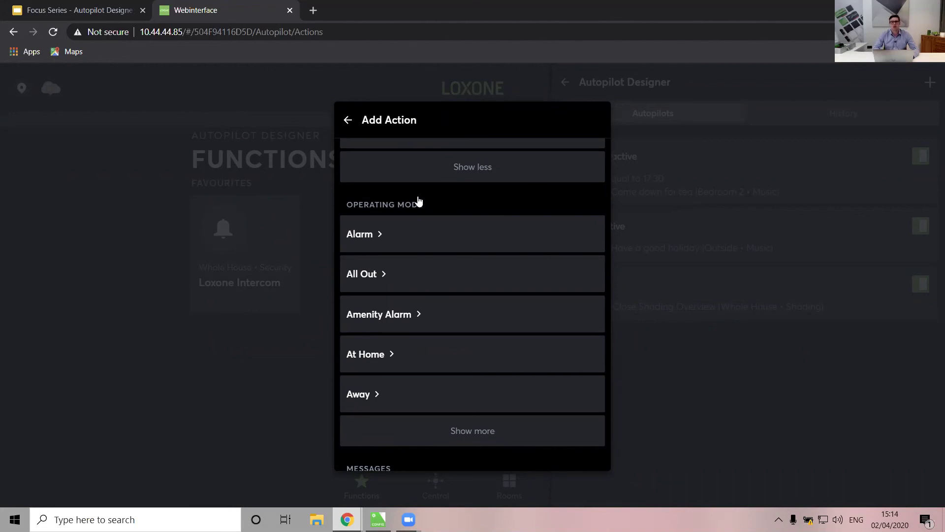
pyautogui.click(348, 122)
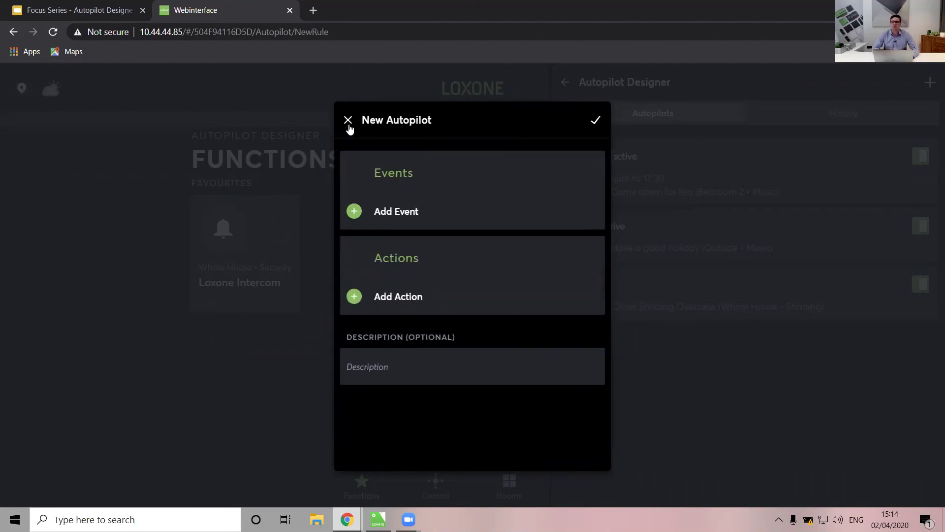
pyautogui.click(349, 122)
pyautogui.click(420, 345)
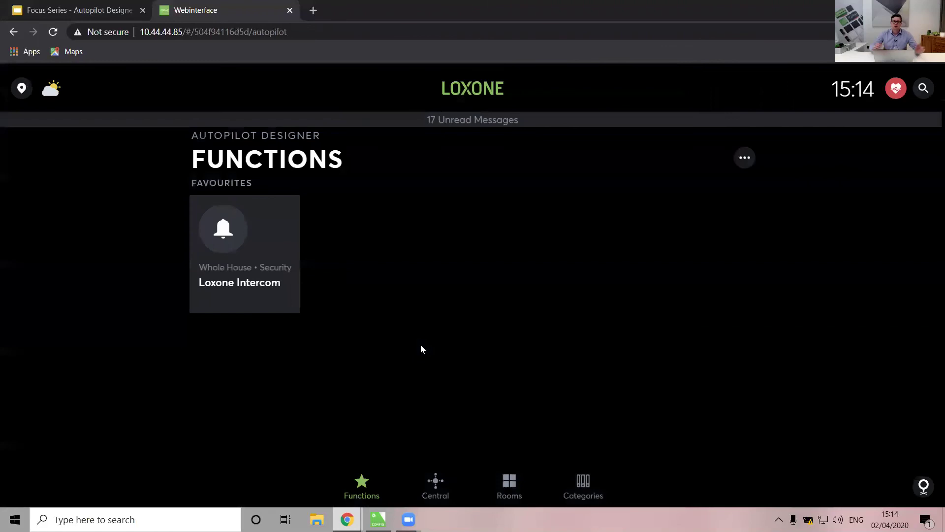